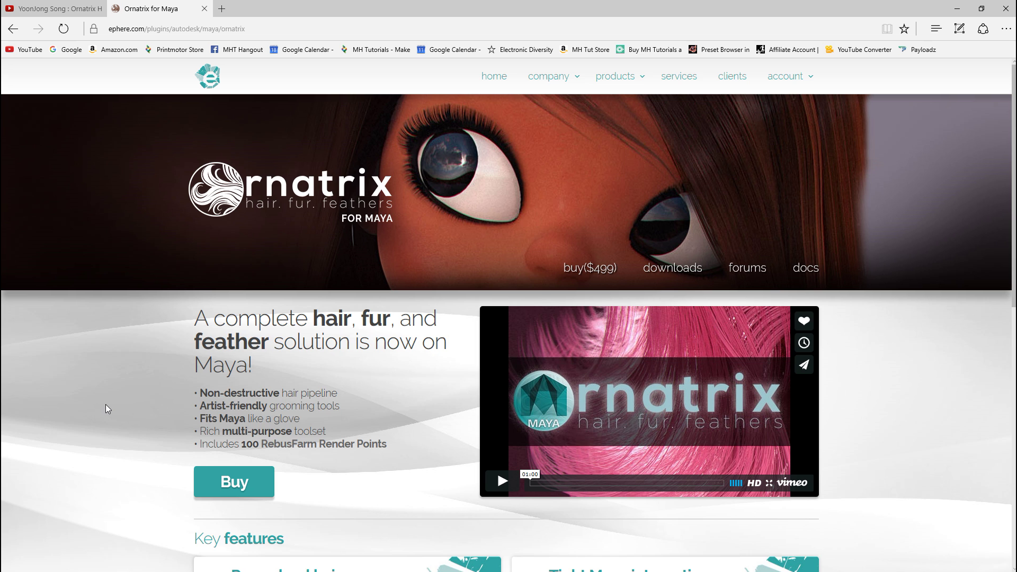
Download and save the 64-bit Windows msi installer of Ornatrix for Maya 1.1.4.9479 [Latest Stable] from the V1 Commercial section
{"action": "left_click", "coordinate": [682, 269]}
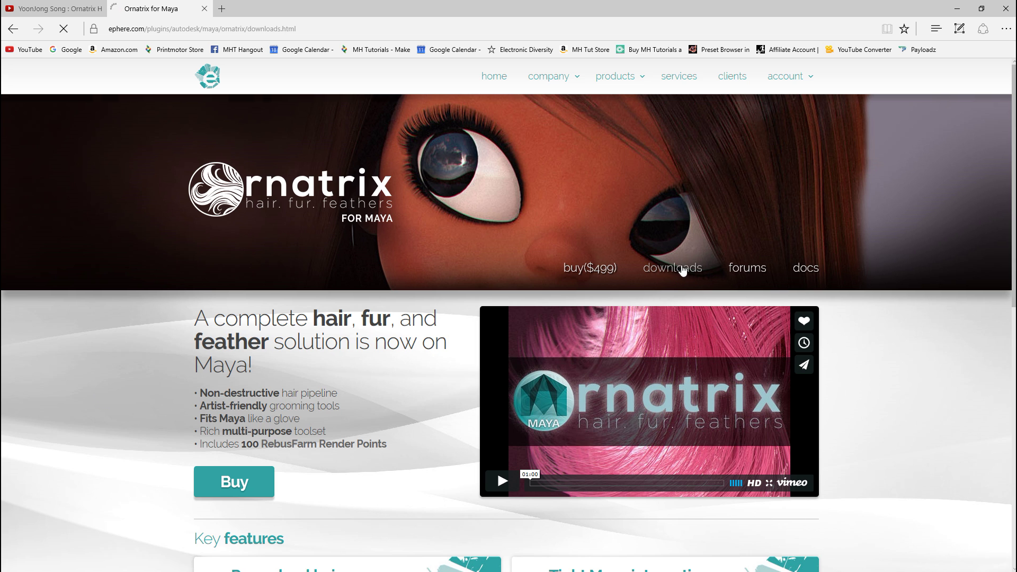
{"action": "scroll", "coordinate": [159, 325], "scroll_direction": "down", "scroll_amount": 3}
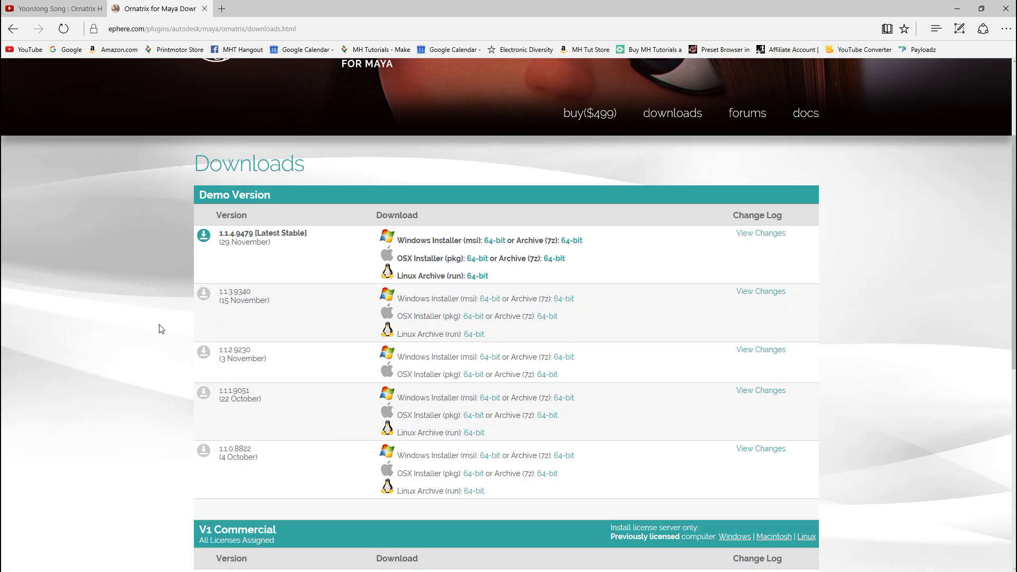
{"action": "scroll", "coordinate": [452, 319], "scroll_direction": "up", "scroll_amount": 3}
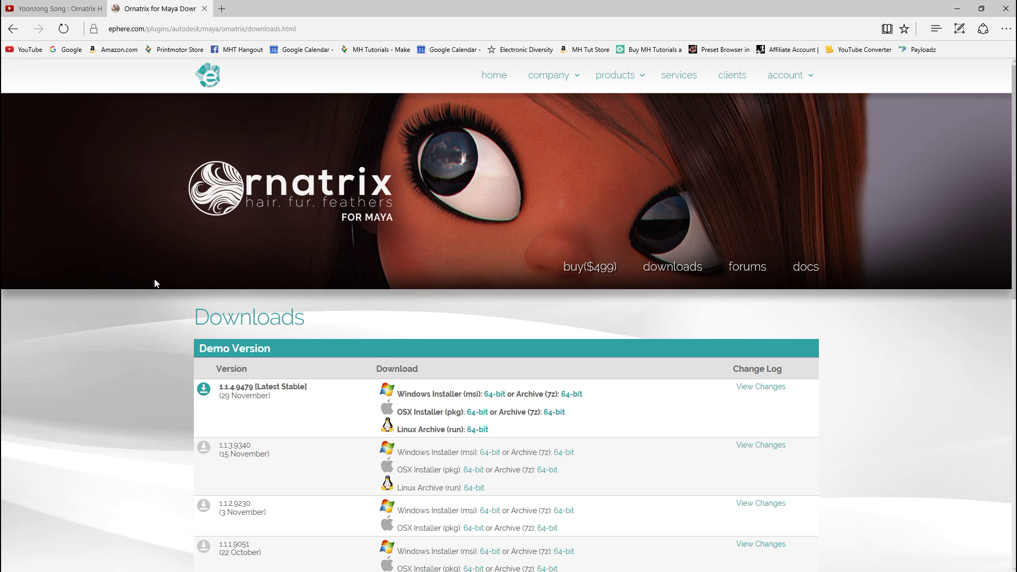
{"action": "scroll", "coordinate": [100, 319], "scroll_direction": "down", "scroll_amount": 4}
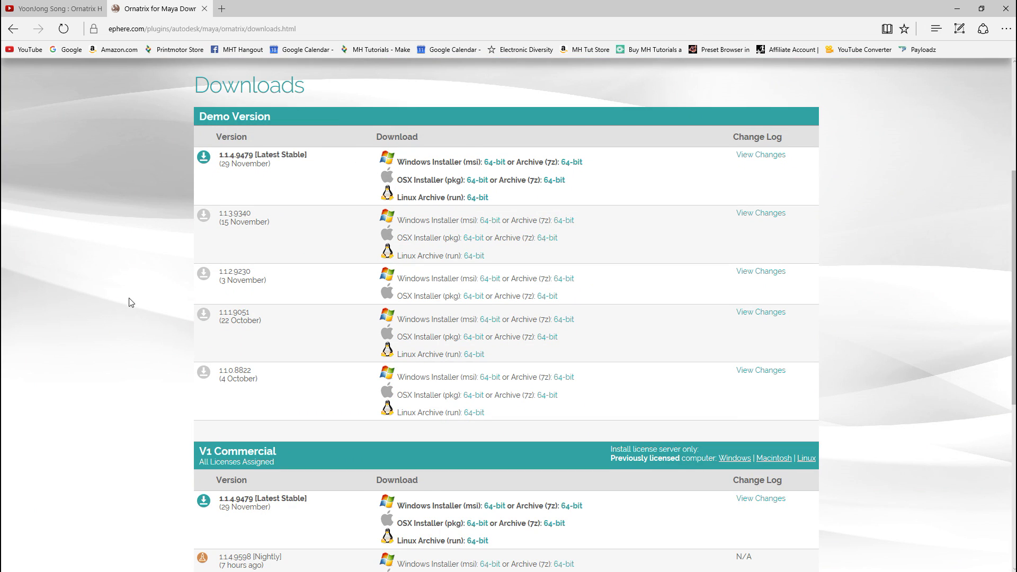
{"action": "scroll", "coordinate": [142, 295], "scroll_direction": "down", "scroll_amount": 4}
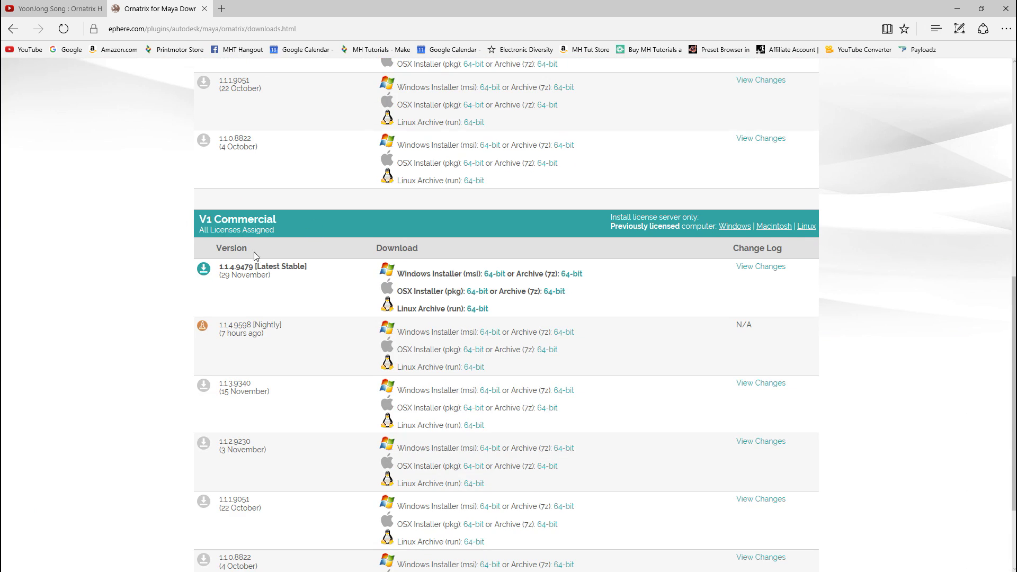
{"action": "left_click", "coordinate": [494, 275]}
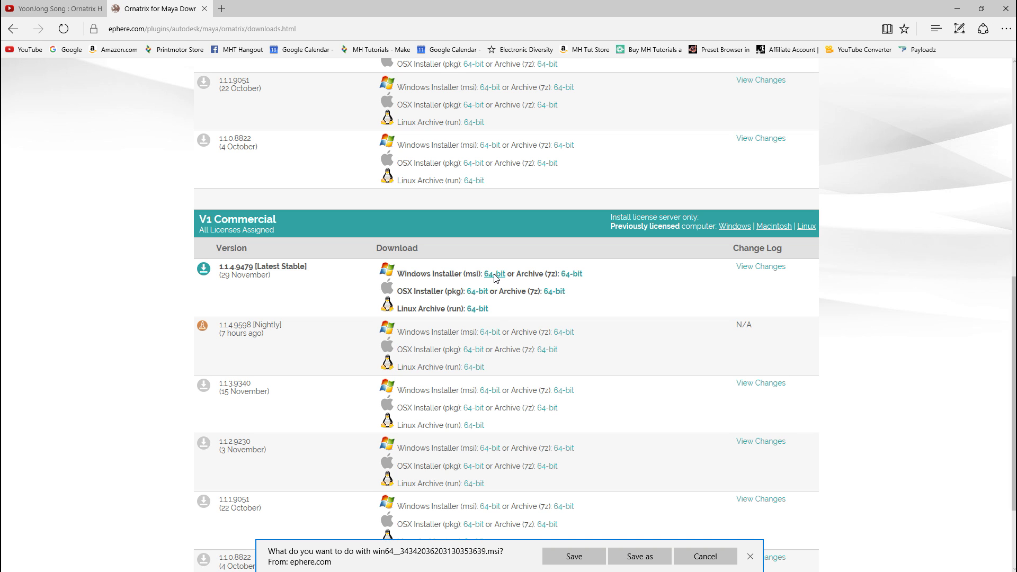
{"action": "left_click", "coordinate": [573, 556]}
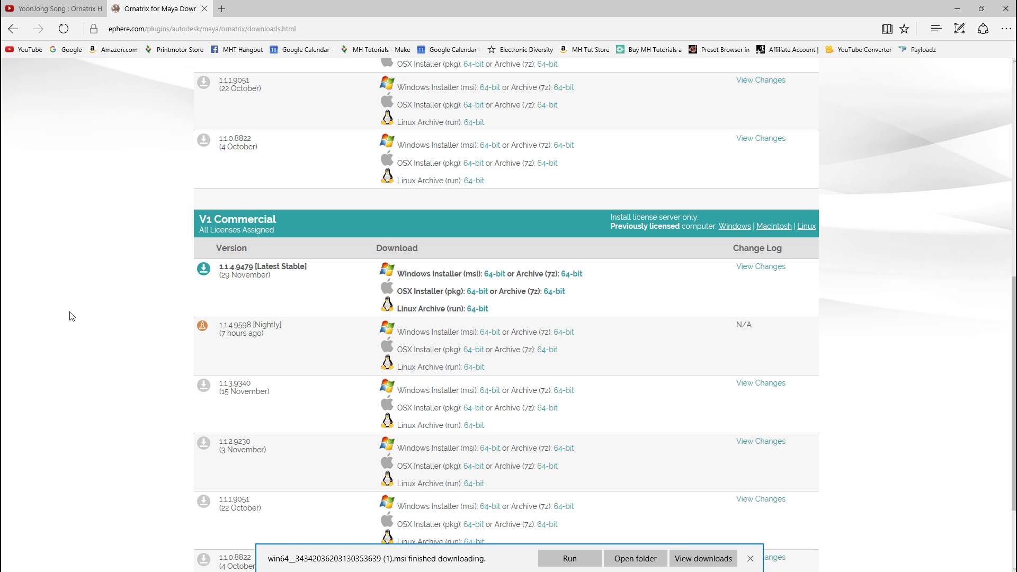
Show the downloaded installer in its folder and delete the duplicate copy whose name ends in (1)
{"action": "left_click", "coordinate": [633, 559]}
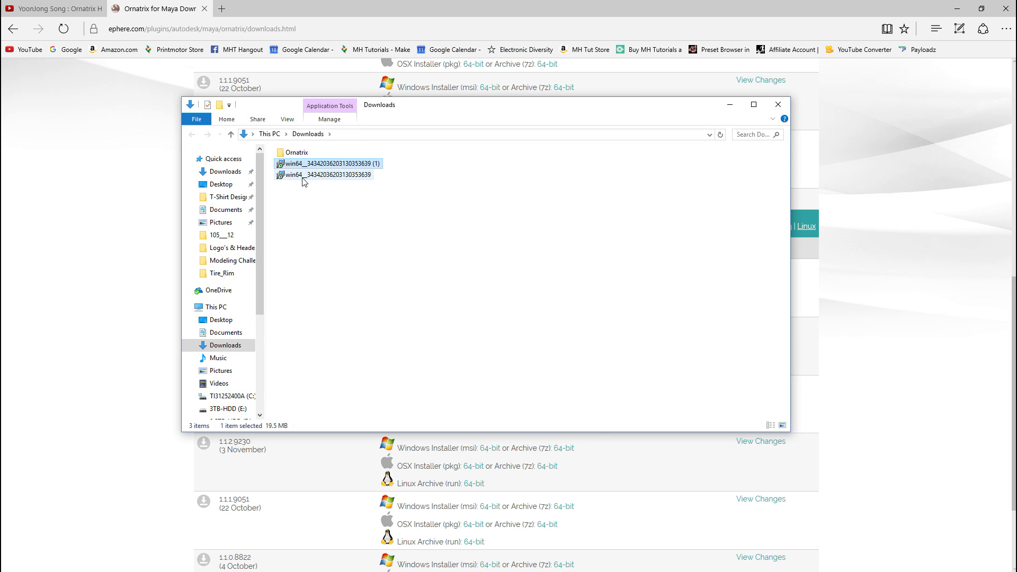
{"action": "left_click", "coordinate": [371, 166]}
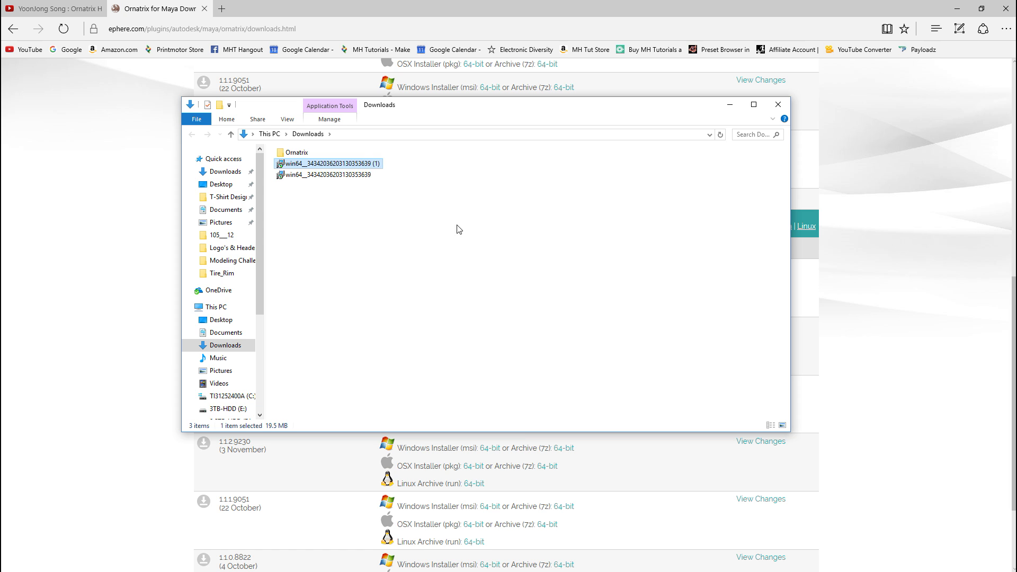
{"action": "key", "text": "Delete"}
{"action": "left_click", "coordinate": [379, 198]}
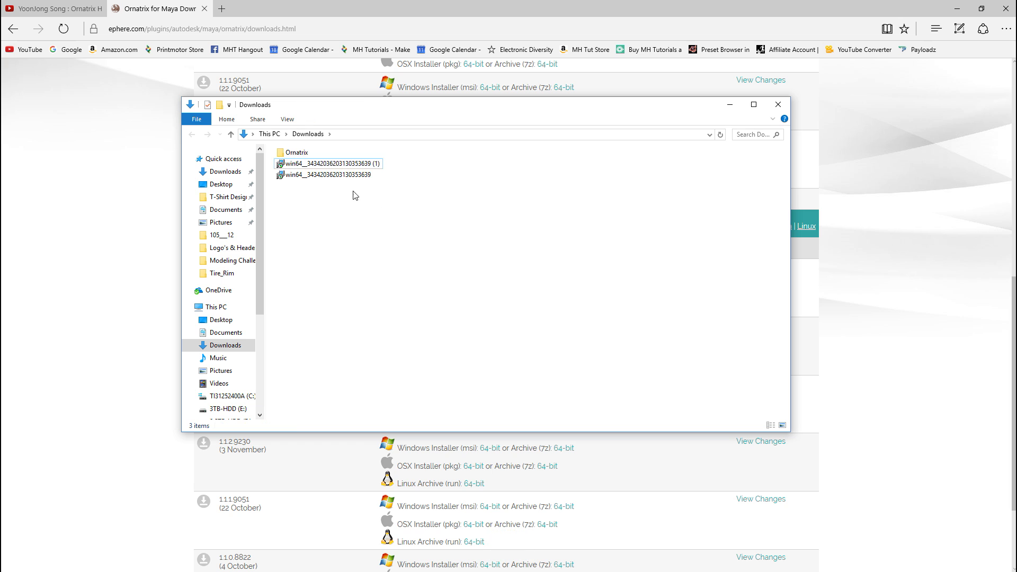
{"action": "left_click", "coordinate": [335, 165]}
{"action": "key", "text": "Delete"}
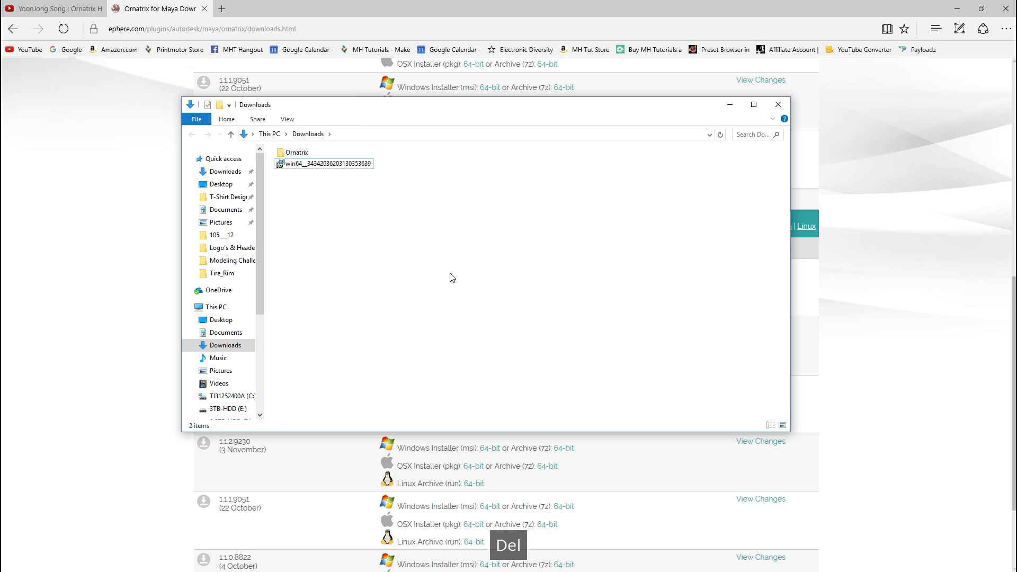
Launch the remaining Ornatrix installer, accept the license agreement and continue to the custom setup page
{"action": "right_click", "coordinate": [353, 168]}
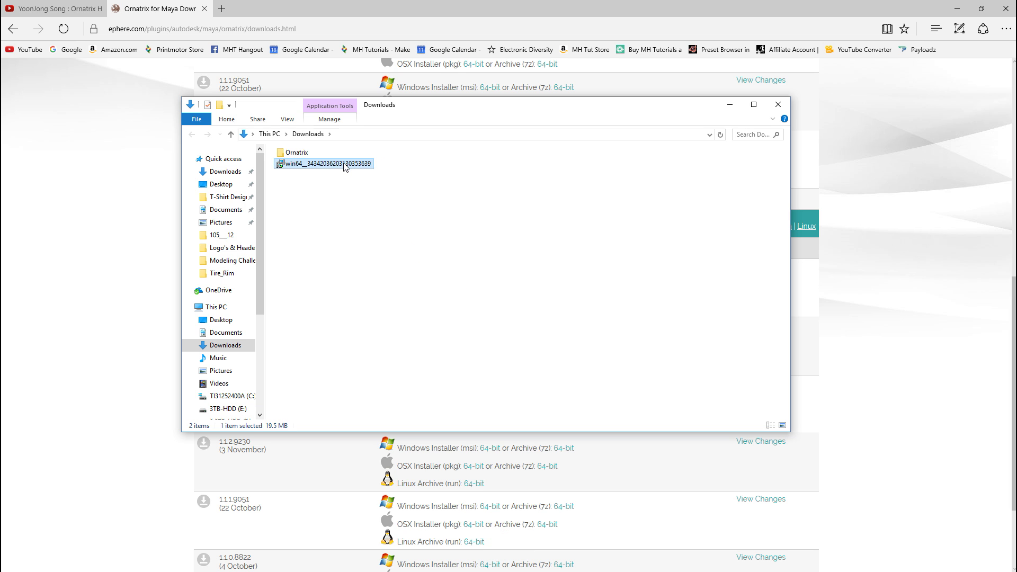
{"action": "left_click", "coordinate": [387, 171]}
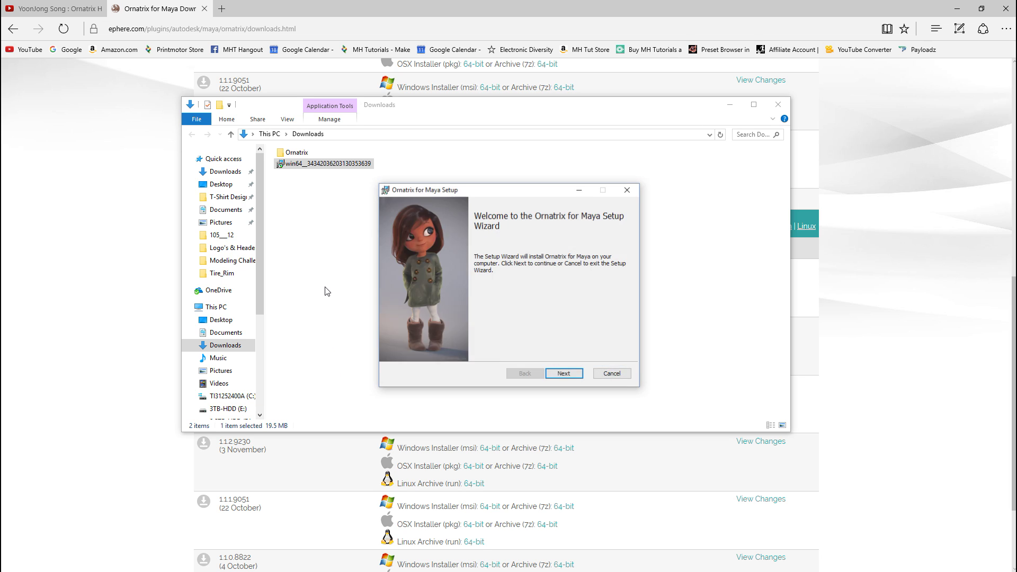
{"action": "left_click", "coordinate": [565, 374]}
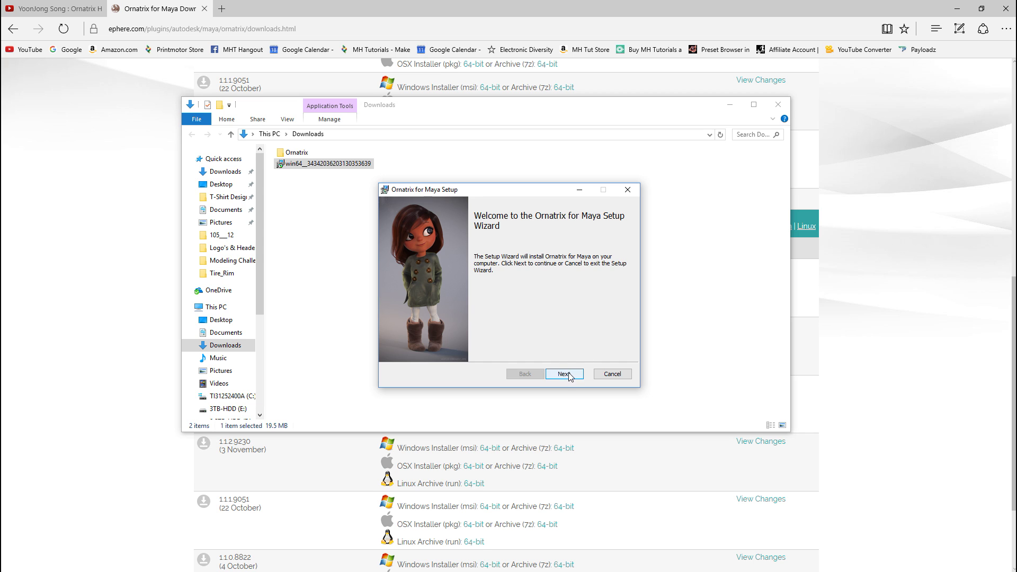
{"action": "left_click", "coordinate": [396, 349]}
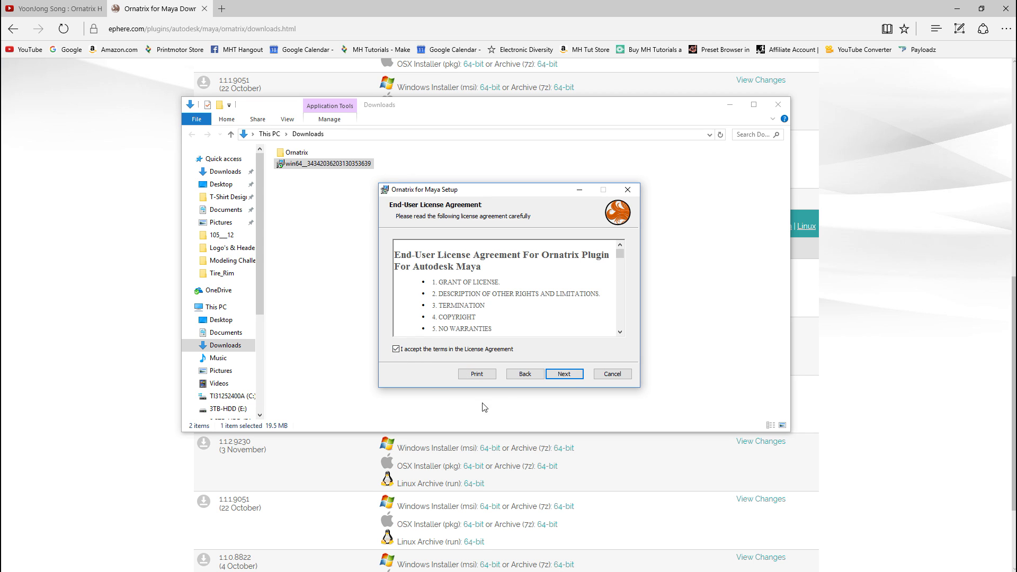
{"action": "left_click", "coordinate": [564, 374]}
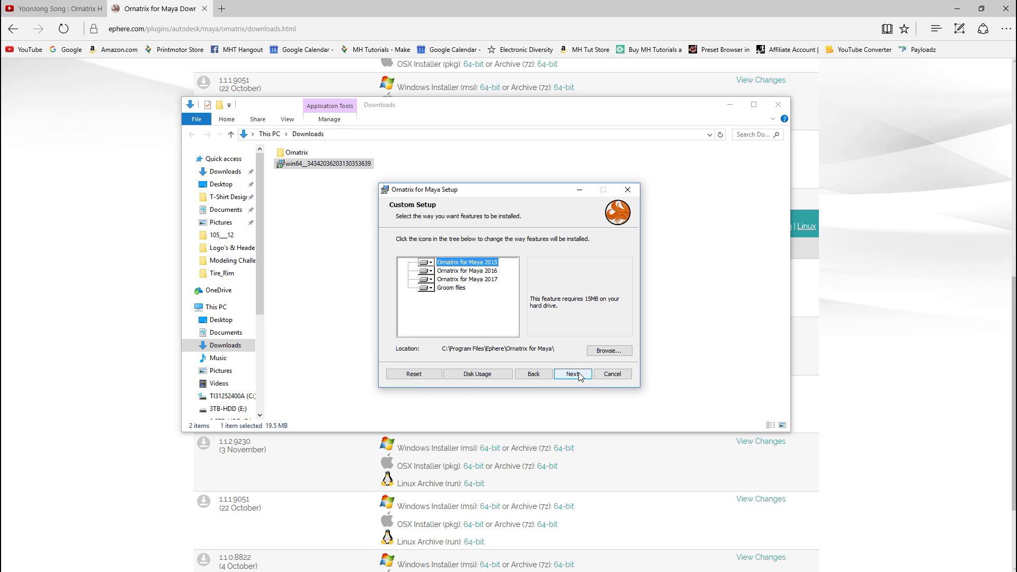
Make Ornatrix for Maya 2015 and 2016 unavailable and set Ornatrix for Maya 2017 to install on the local hard drive
{"action": "left_click", "coordinate": [453, 281]}
{"action": "left_click", "coordinate": [428, 263]}
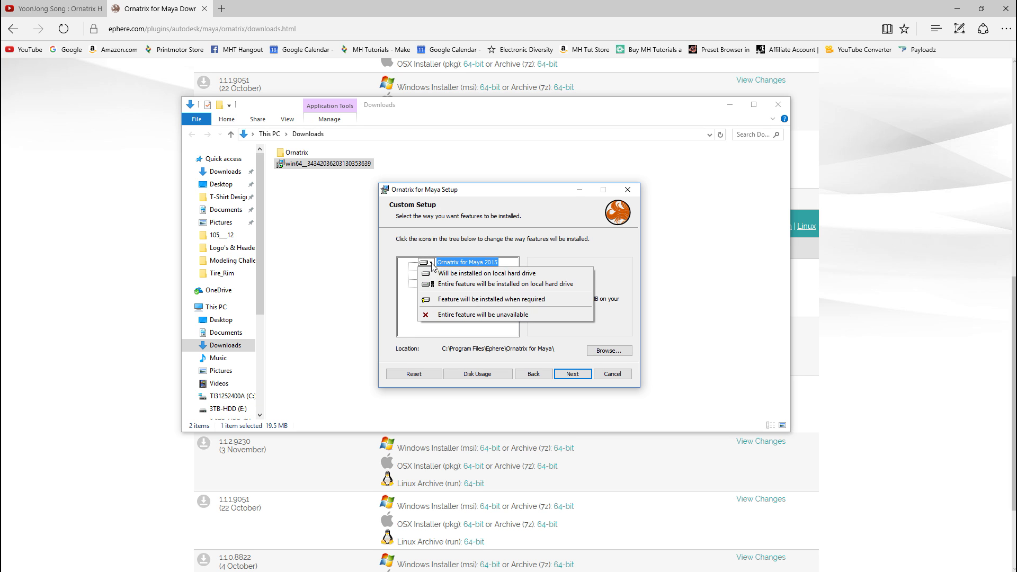
{"action": "left_click", "coordinate": [433, 315]}
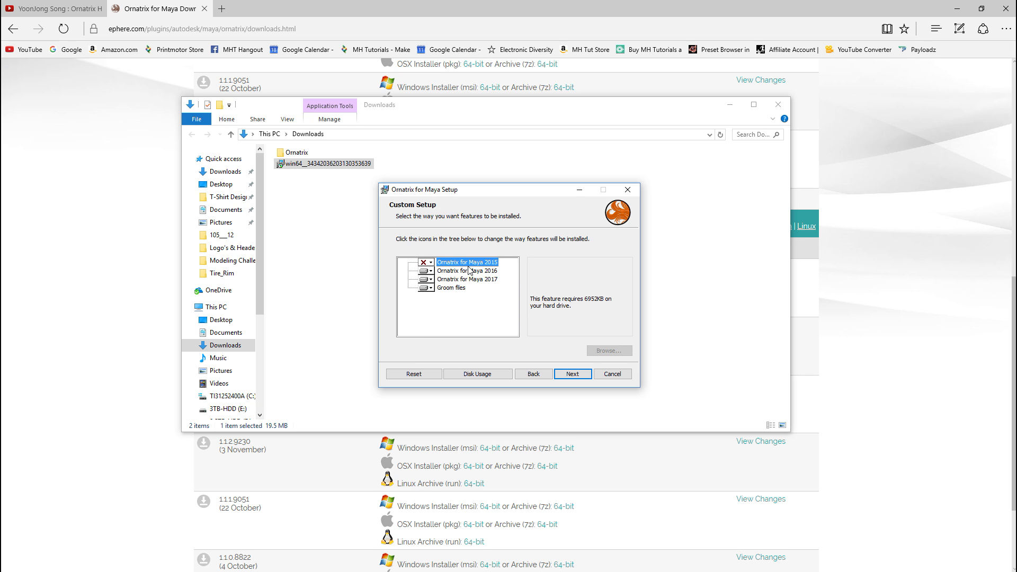
{"action": "left_click", "coordinate": [428, 271]}
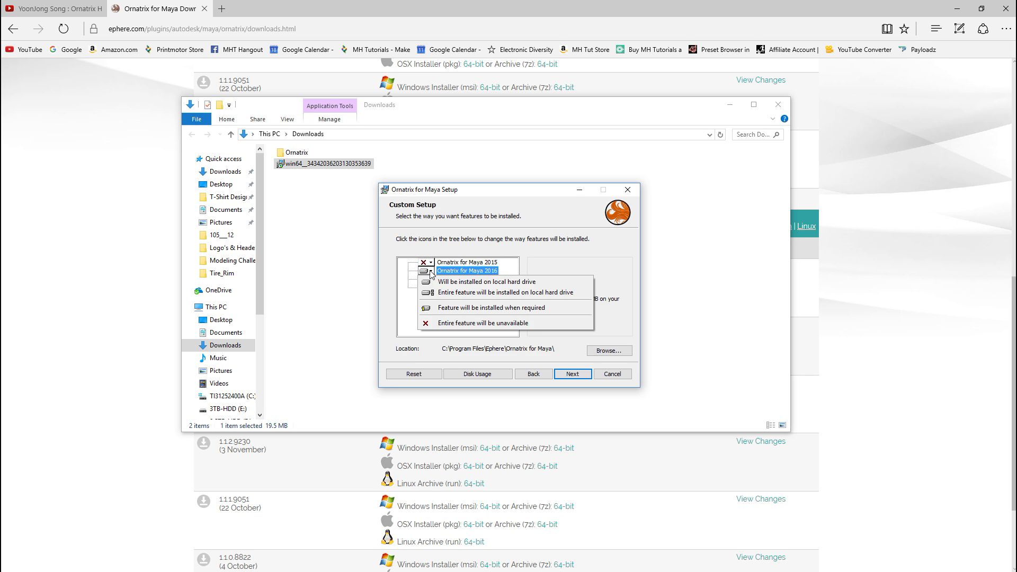
{"action": "left_click", "coordinate": [432, 324]}
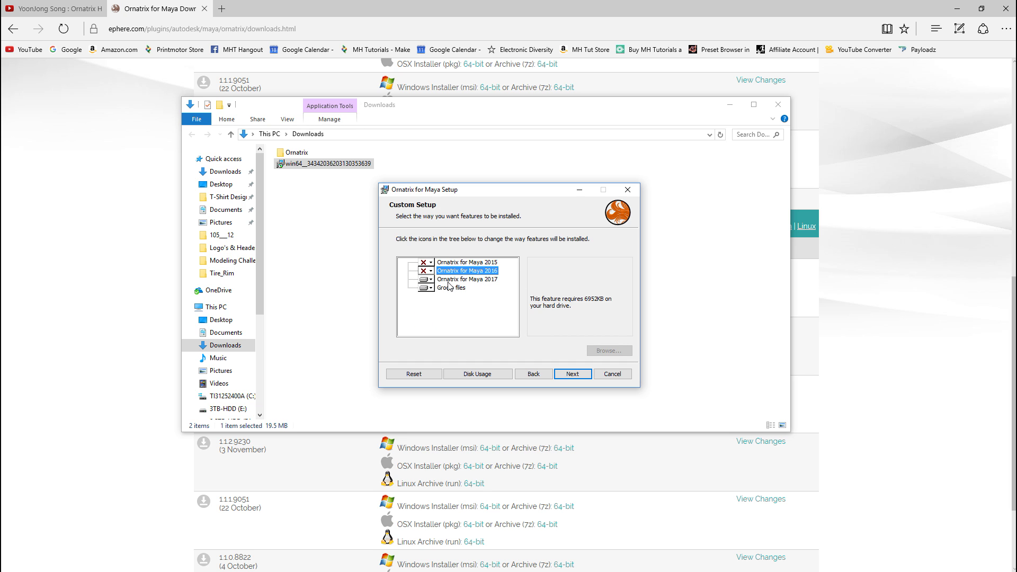
{"action": "left_click", "coordinate": [430, 280]}
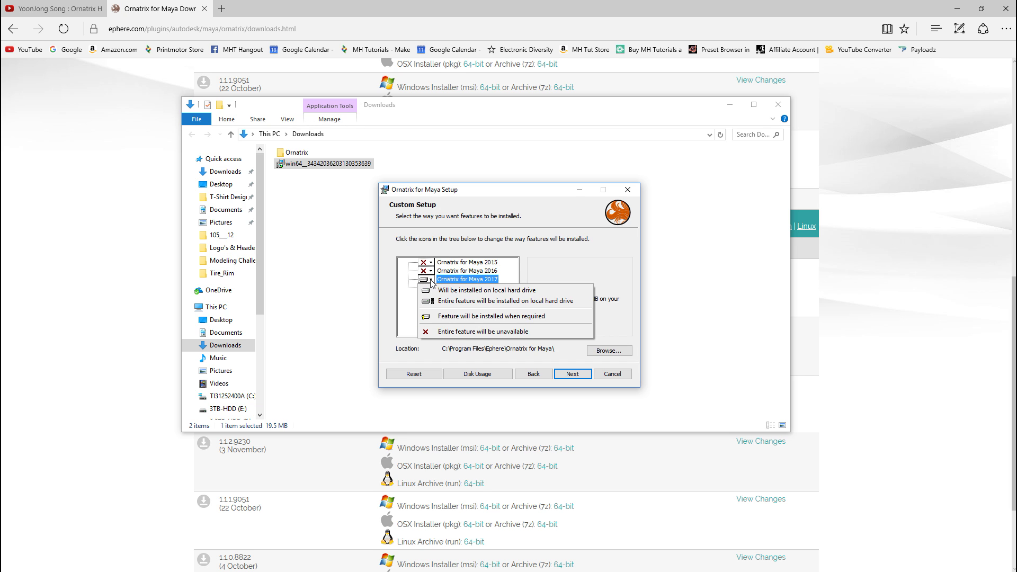
{"action": "left_click", "coordinate": [484, 290]}
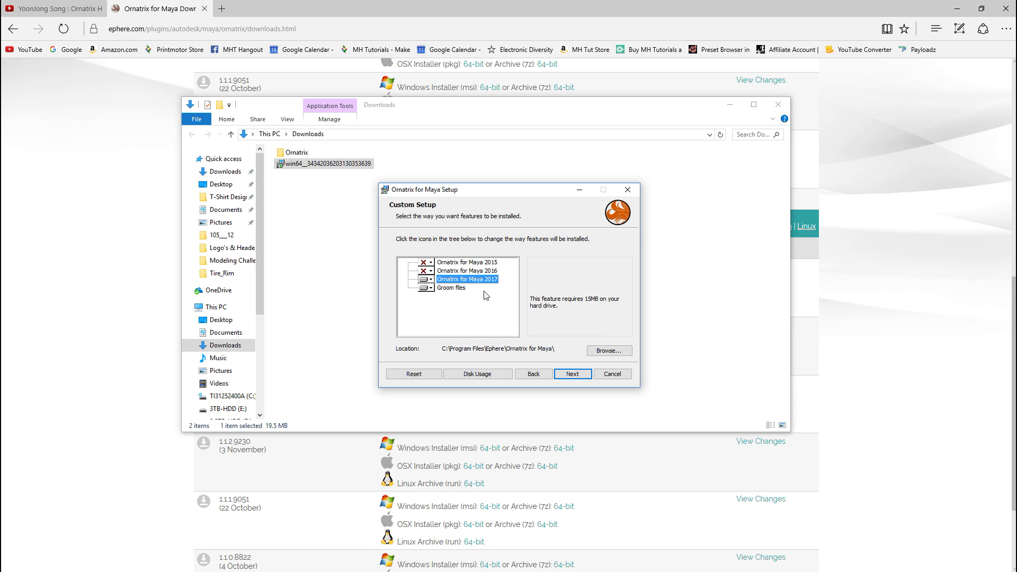
Confirm the selected features and start installing Ornatrix for Maya
{"action": "left_click", "coordinate": [572, 376]}
{"action": "left_click", "coordinate": [561, 372]}
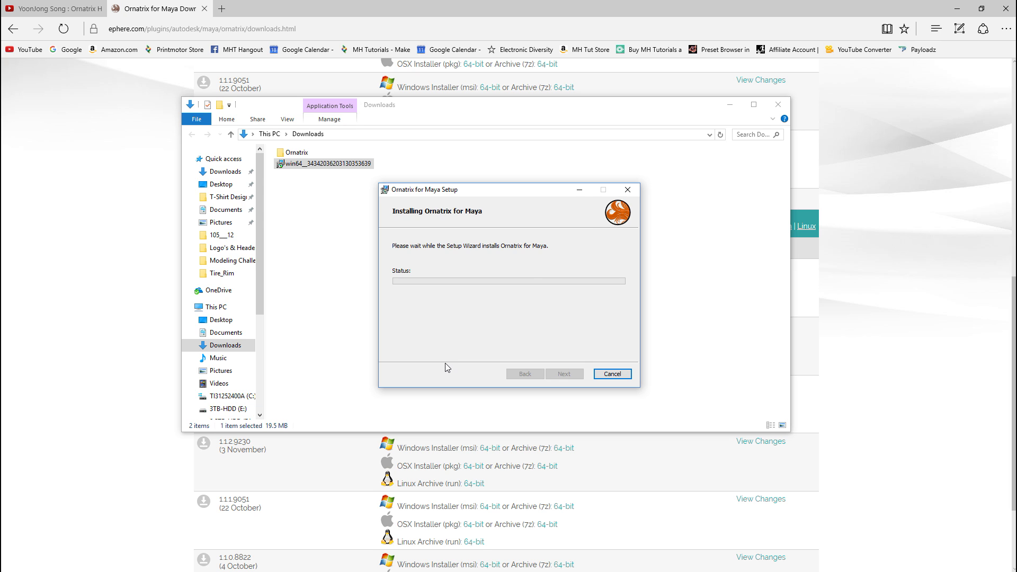
{"action": "left_click_drag", "start_coordinate": [506, 191], "coordinate": [517, 186]}
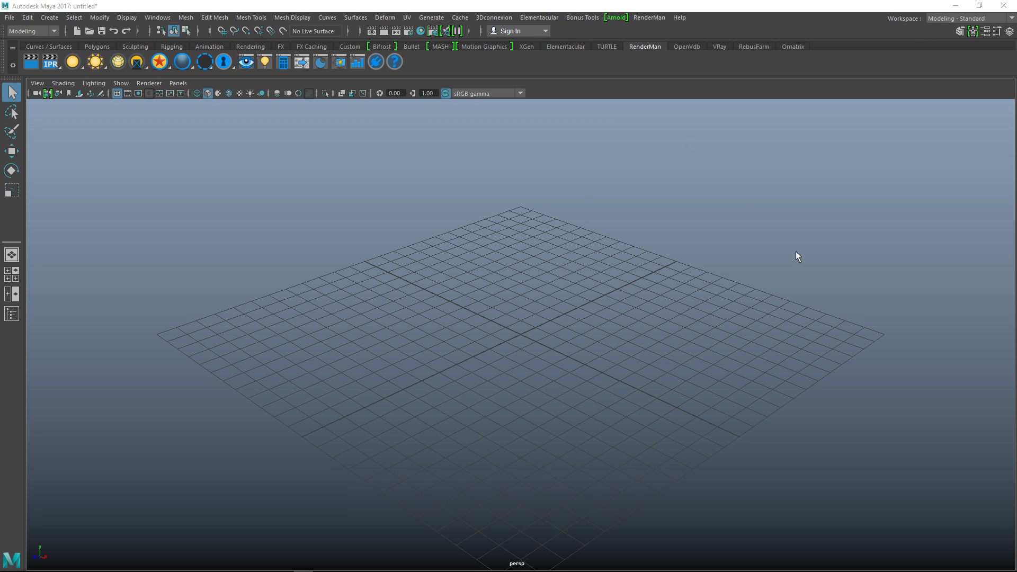
Open Maya's Plug-in Manager
{"action": "left_click", "coordinate": [165, 21]}
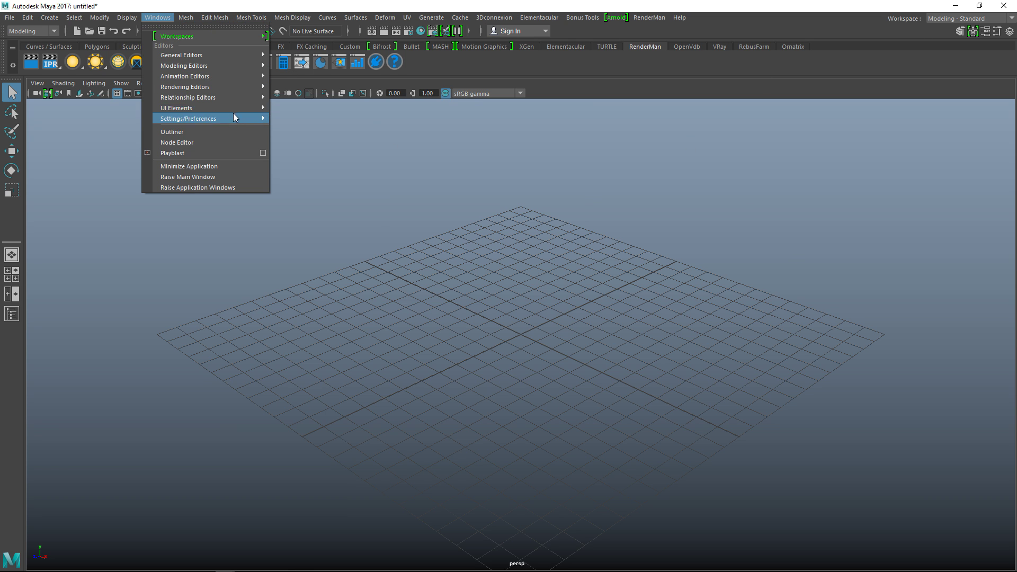
{"action": "mouse_move", "coordinate": [236, 118]}
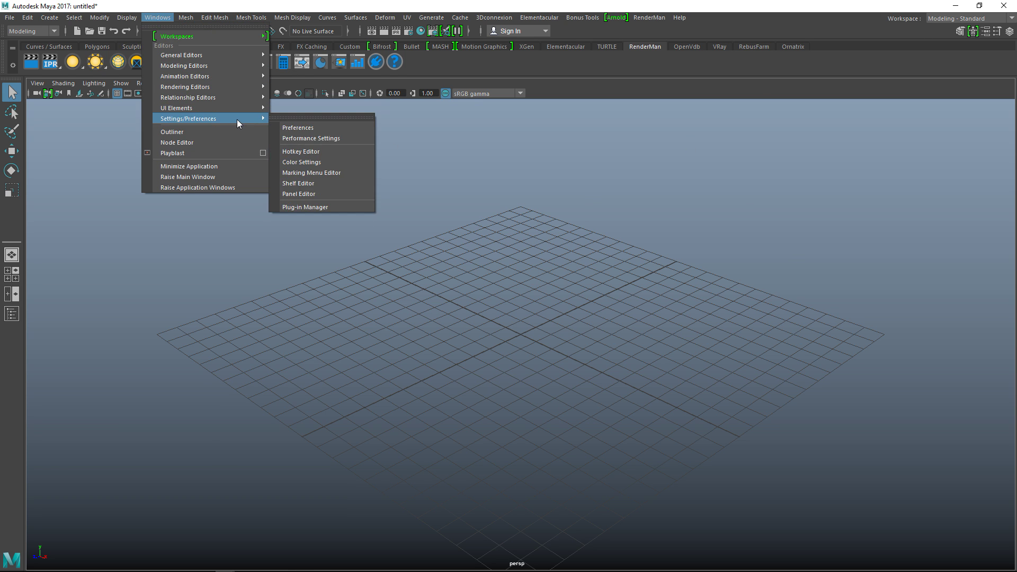
{"action": "left_click", "coordinate": [339, 206]}
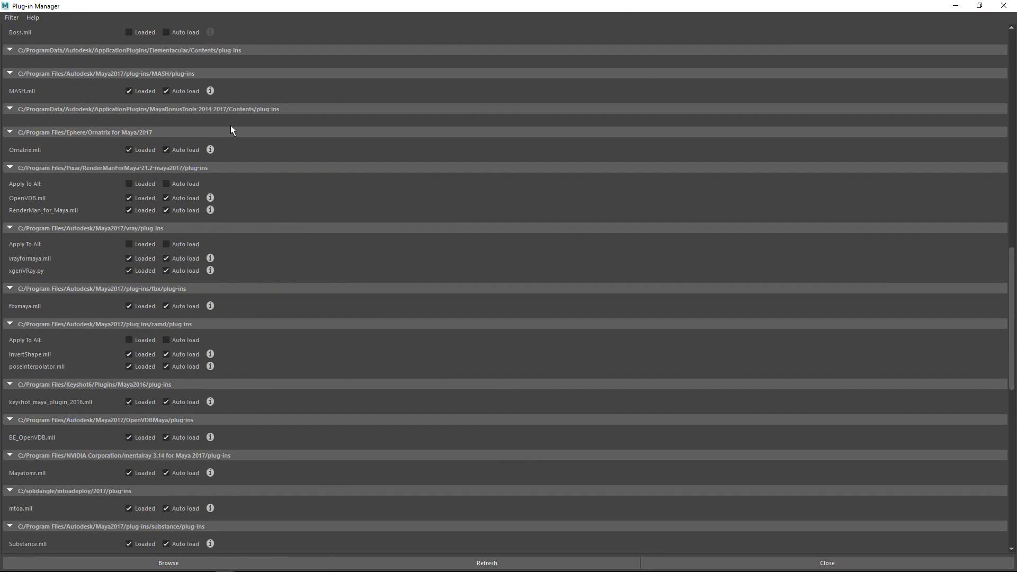
Look through the plug-in list for Ornatrix.mll and check its Loaded and Auto load settings, dismissing the mail notification
{"action": "scroll", "coordinate": [154, 291], "scroll_direction": "down", "scroll_amount": 5}
{"action": "scroll", "coordinate": [233, 360], "scroll_direction": "up", "scroll_amount": 2}
{"action": "scroll", "coordinate": [238, 369], "scroll_direction": "up", "scroll_amount": 9}
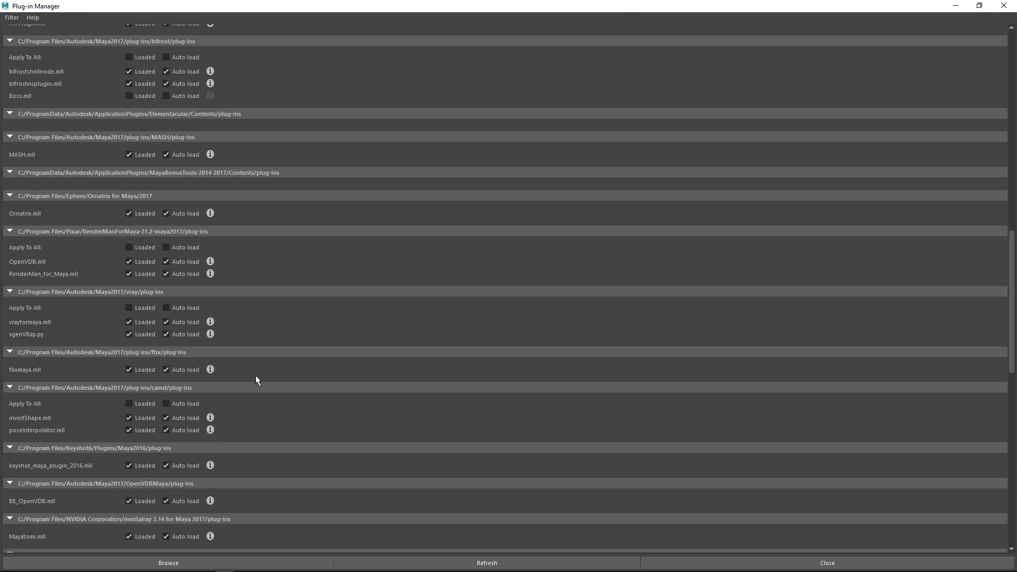
{"action": "scroll", "coordinate": [260, 380], "scroll_direction": "up", "scroll_amount": 3}
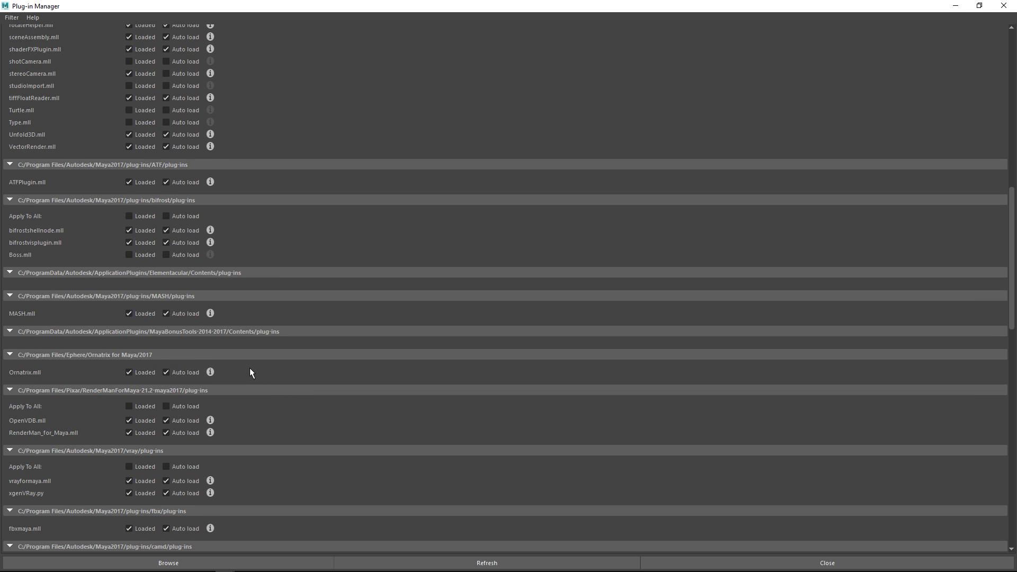
{"action": "scroll", "coordinate": [254, 371], "scroll_direction": "down", "scroll_amount": 7}
{"action": "scroll", "coordinate": [259, 373], "scroll_direction": "down", "scroll_amount": 2}
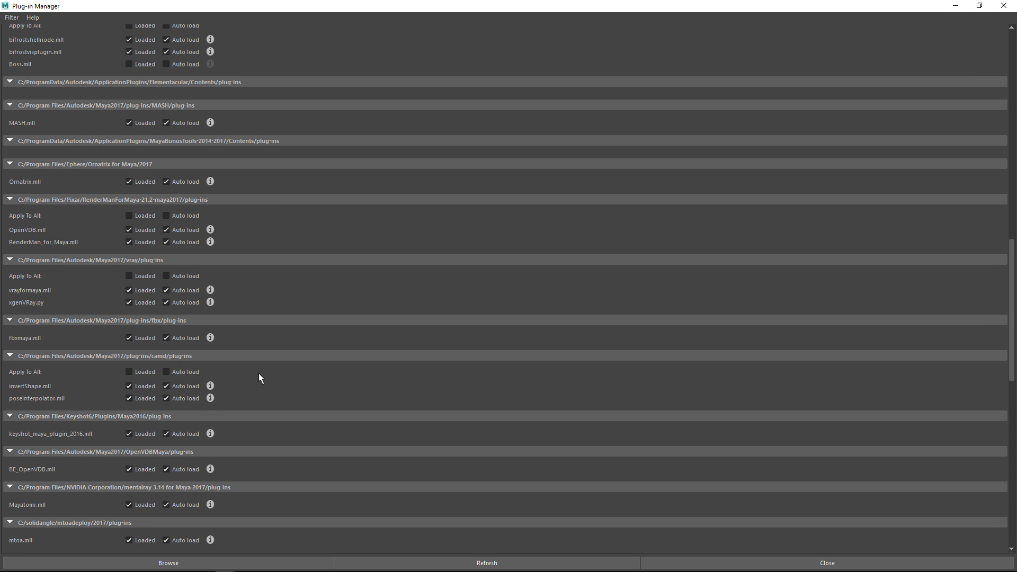
{"action": "scroll", "coordinate": [259, 371], "scroll_direction": "down", "scroll_amount": 3}
{"action": "scroll", "coordinate": [259, 374], "scroll_direction": "down", "scroll_amount": 3}
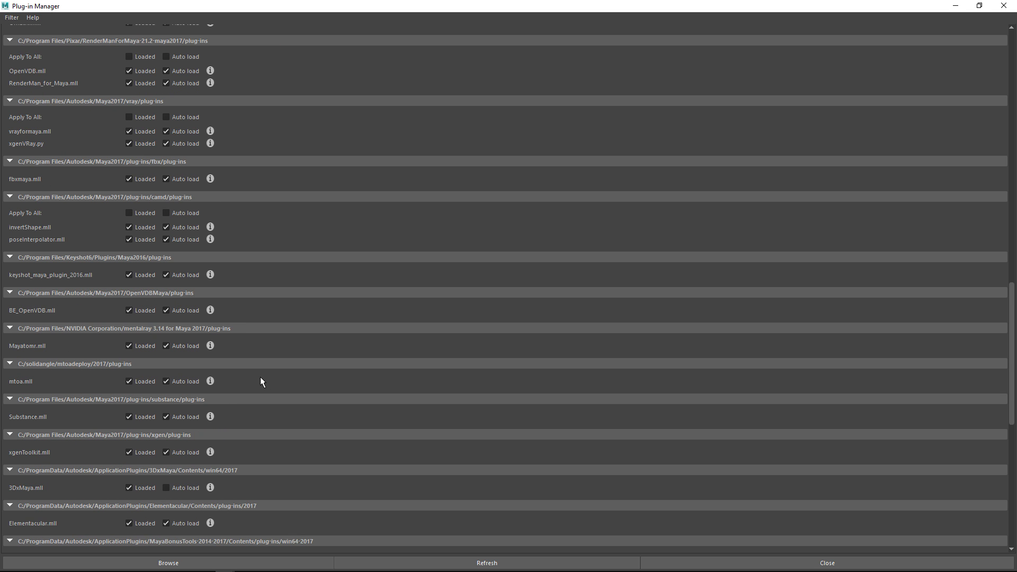
{"action": "scroll", "coordinate": [260, 378], "scroll_direction": "down", "scroll_amount": 1}
{"action": "scroll", "coordinate": [258, 378], "scroll_direction": "down", "scroll_amount": 1}
{"action": "scroll", "coordinate": [258, 377], "scroll_direction": "down", "scroll_amount": 6}
{"action": "scroll", "coordinate": [254, 388], "scroll_direction": "up", "scroll_amount": 20}
{"action": "scroll", "coordinate": [259, 371], "scroll_direction": "up", "scroll_amount": 9}
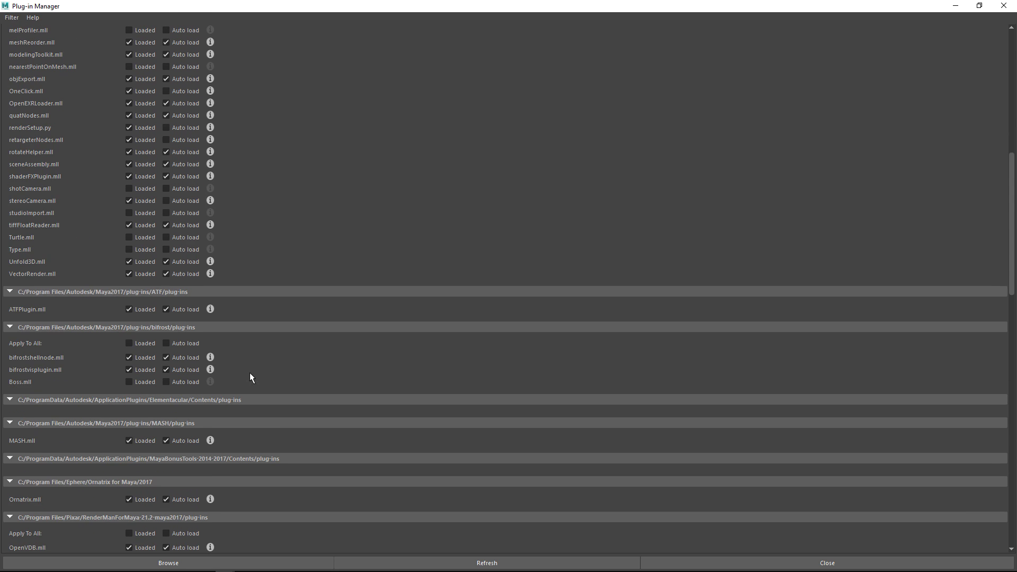
{"action": "scroll", "coordinate": [262, 373], "scroll_direction": "down", "scroll_amount": 6}
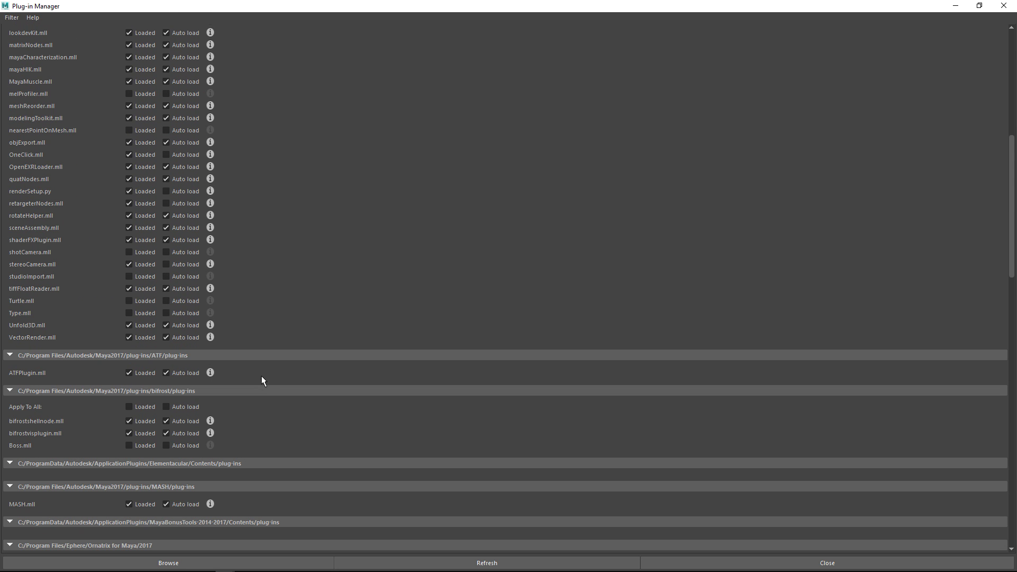
{"action": "scroll", "coordinate": [262, 380], "scroll_direction": "down", "scroll_amount": 3}
{"action": "scroll", "coordinate": [262, 380], "scroll_direction": "down", "scroll_amount": 1}
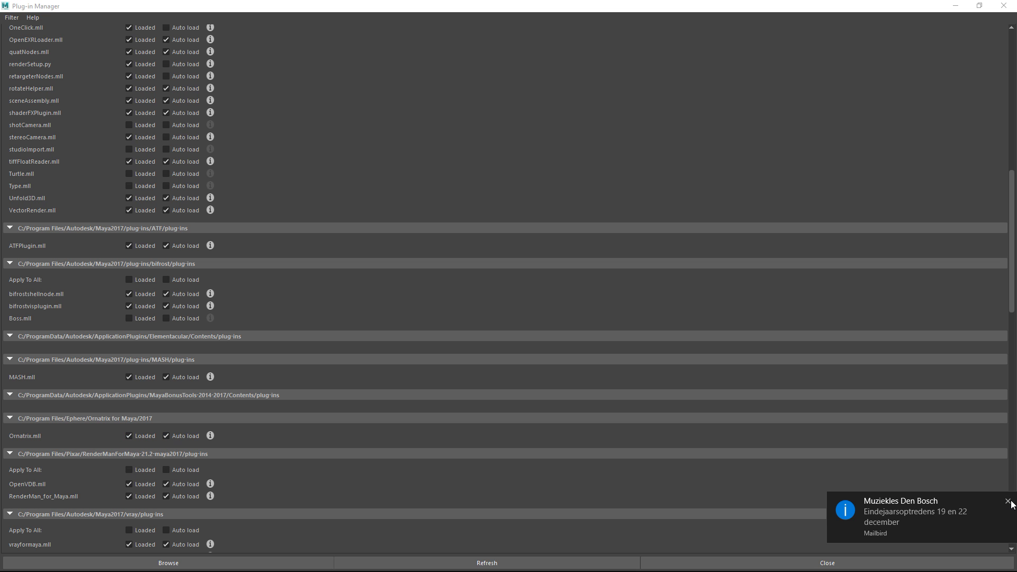
{"action": "left_click", "coordinate": [1007, 502]}
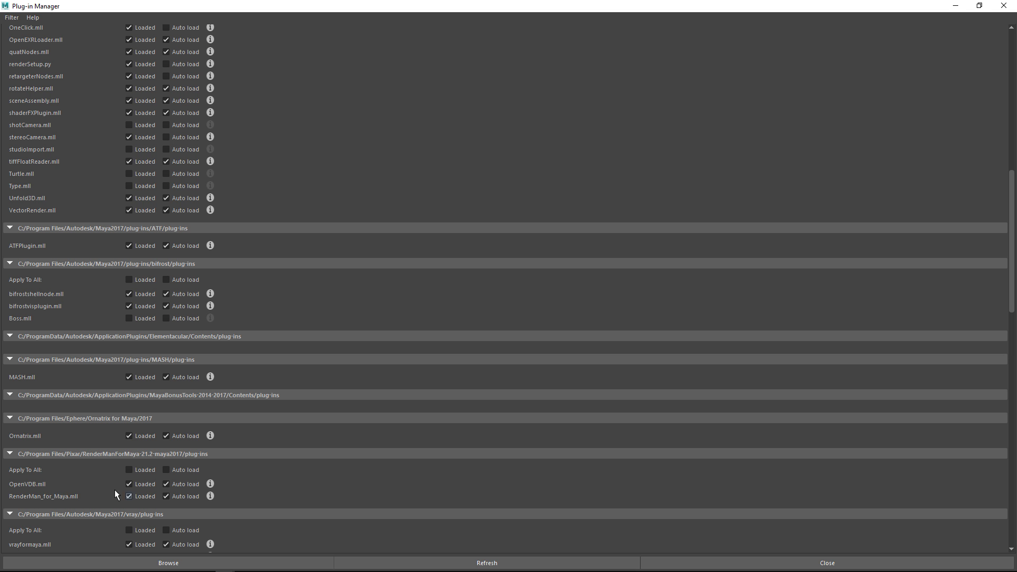
Close the Plug-in Manager and bring up the Ornatrix tool set
{"action": "left_click", "coordinate": [956, 6]}
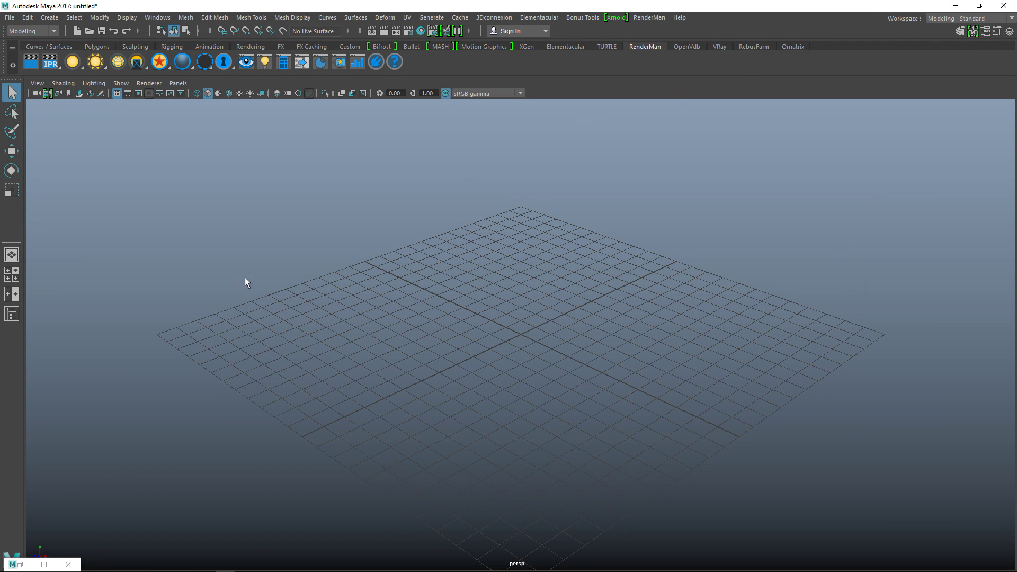
{"action": "left_click", "coordinate": [68, 564]}
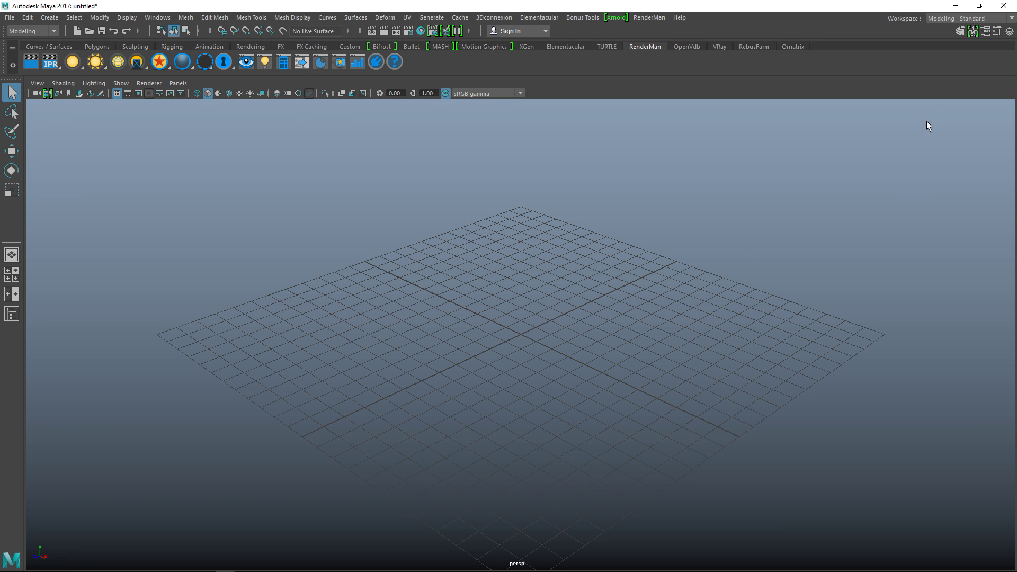
{"action": "left_click", "coordinate": [796, 46]}
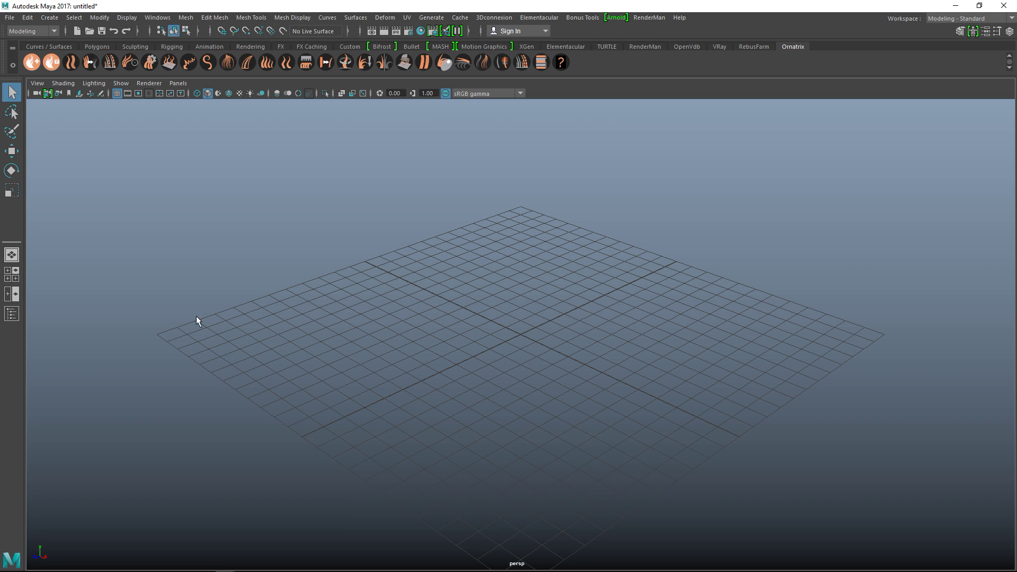
Create a polygon sphere at the centre of the grid
{"action": "left_click", "coordinate": [100, 46]}
{"action": "left_click", "coordinate": [32, 62]}
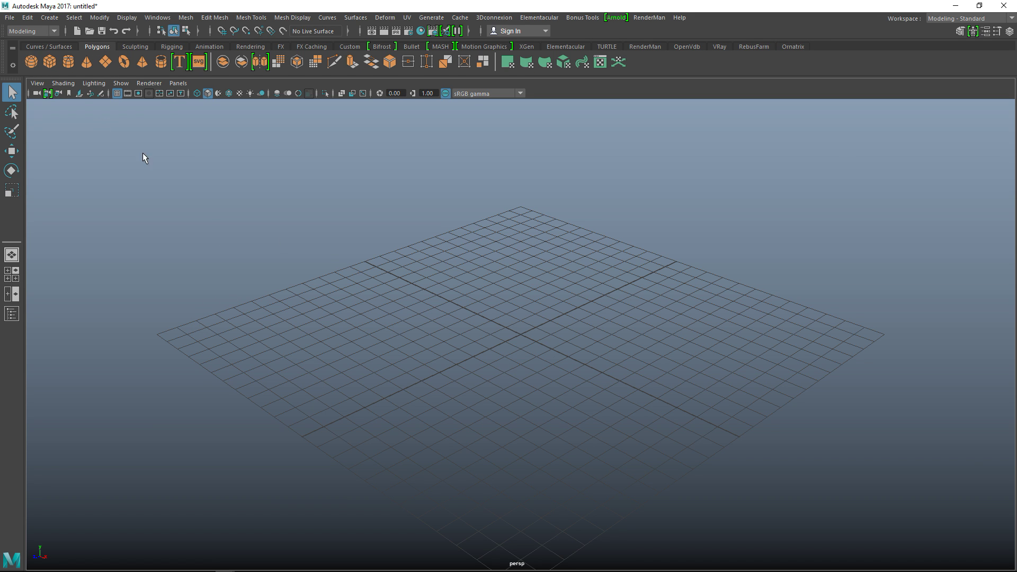
{"action": "scroll", "coordinate": [570, 341], "scroll_direction": "up", "scroll_amount": 3}
{"action": "scroll", "coordinate": [558, 360], "scroll_direction": "up", "scroll_amount": 3}
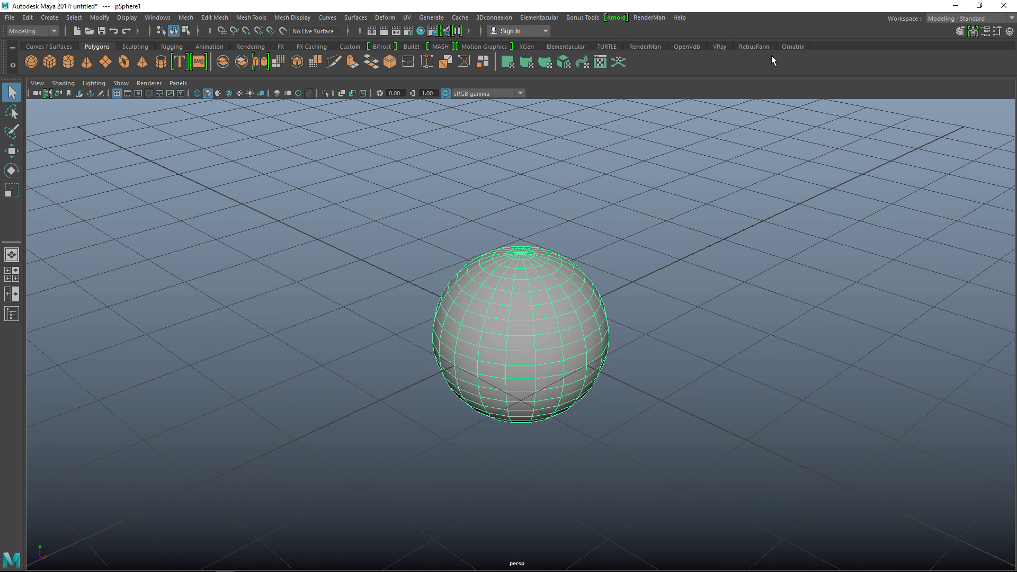
Apply the Fur Ball groom preset to the selected sphere at the default scale and detail of 1.00
{"action": "left_click", "coordinate": [797, 46]}
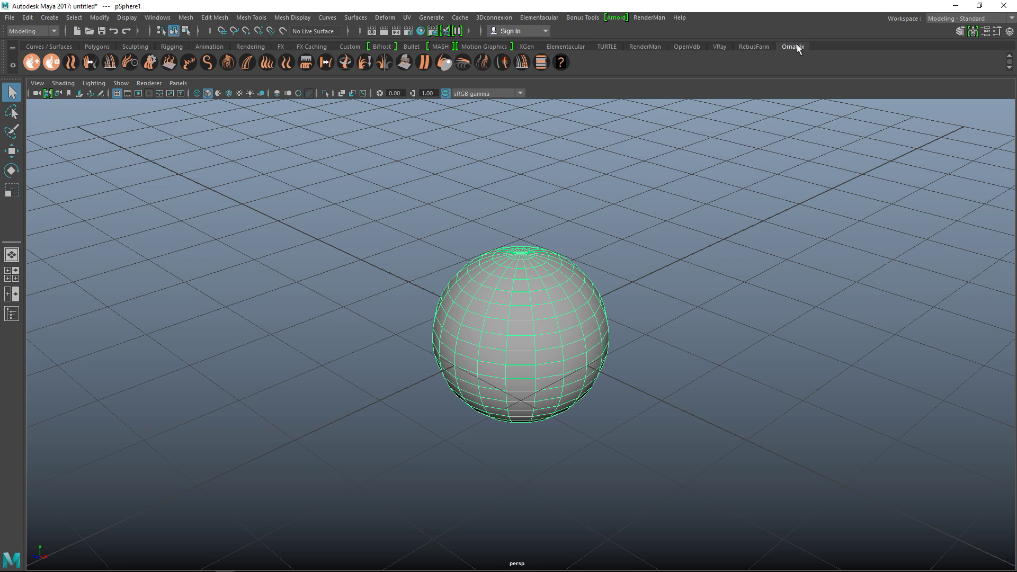
{"action": "left_click", "coordinate": [29, 63]}
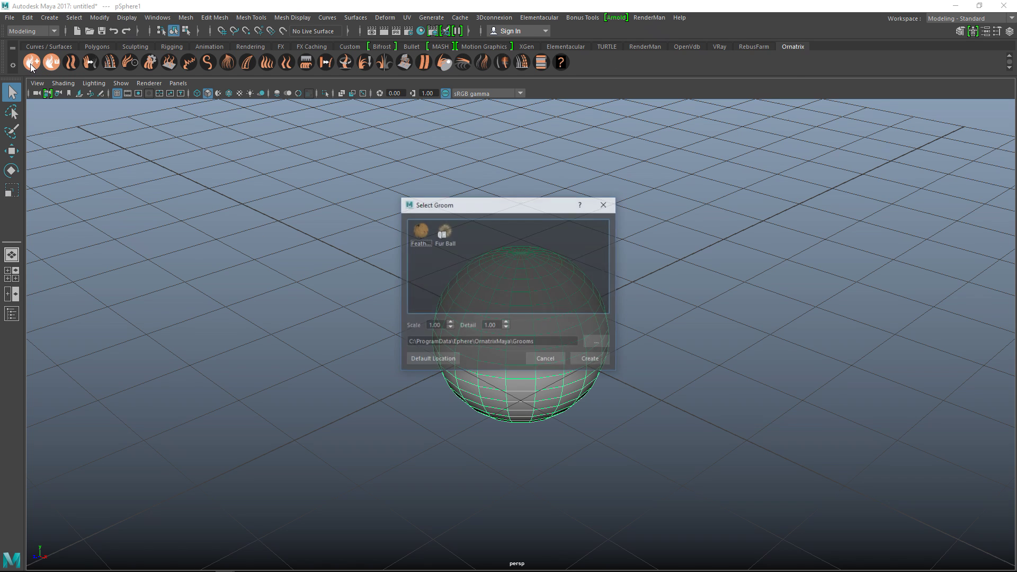
{"action": "left_click_drag", "start_coordinate": [486, 205], "coordinate": [249, 161]}
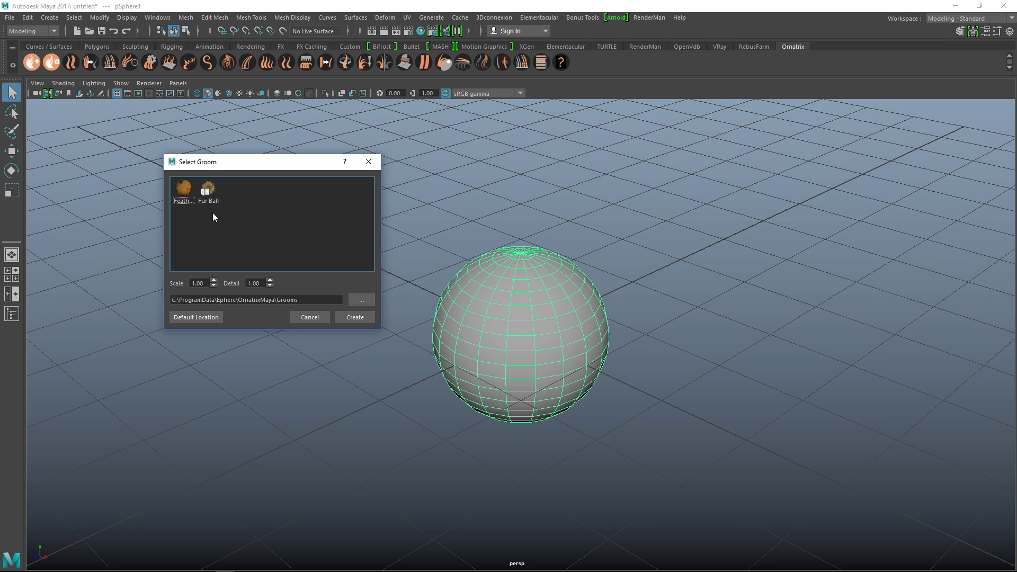
{"action": "left_click", "coordinate": [209, 190]}
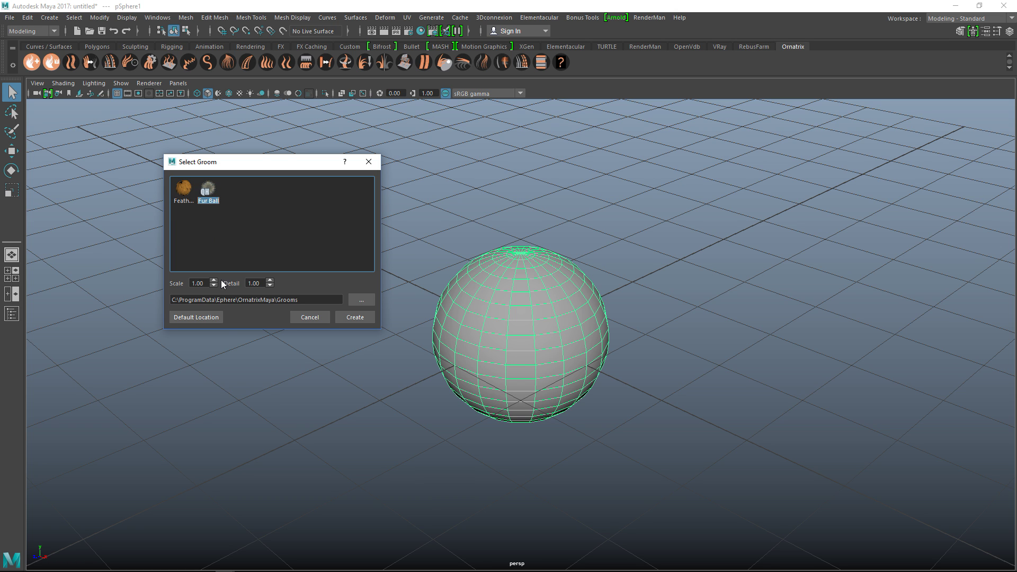
{"action": "left_click", "coordinate": [355, 317]}
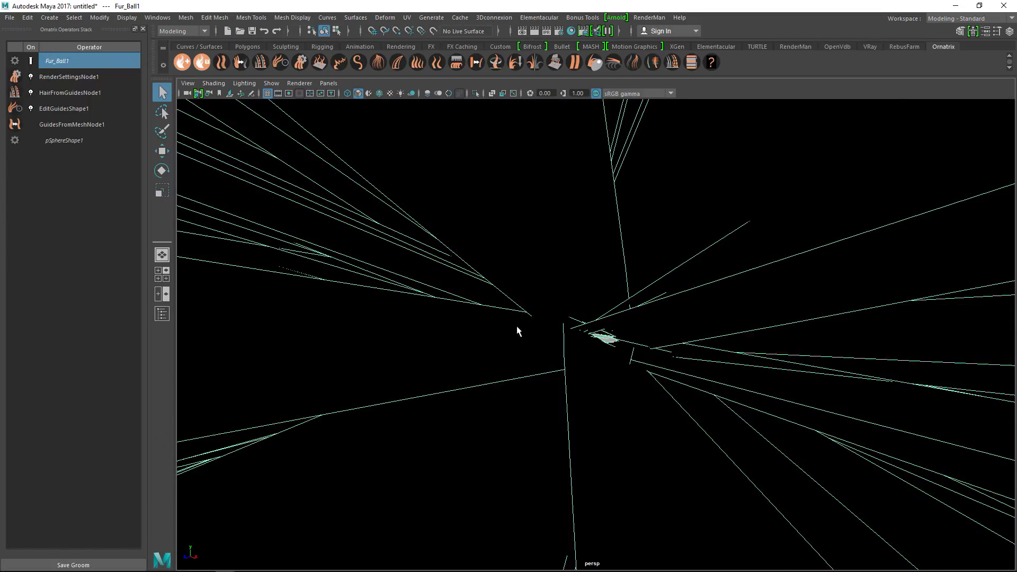
{"action": "scroll", "coordinate": [517, 332], "scroll_direction": "down", "scroll_amount": 10}
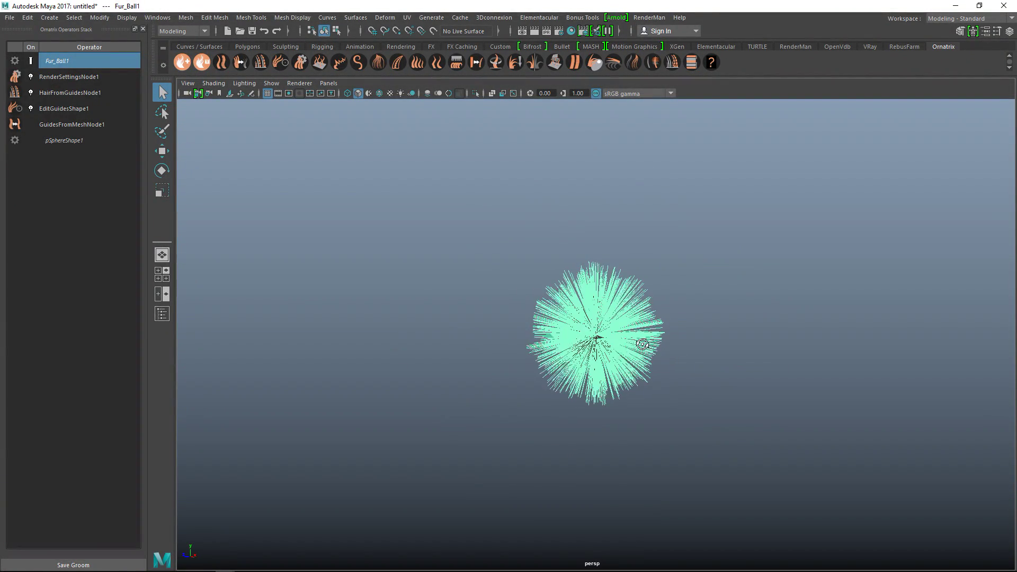
{"action": "scroll", "coordinate": [768, 364], "scroll_direction": "up", "scroll_amount": 4}
{"action": "scroll", "coordinate": [772, 369], "scroll_direction": "up", "scroll_amount": 4}
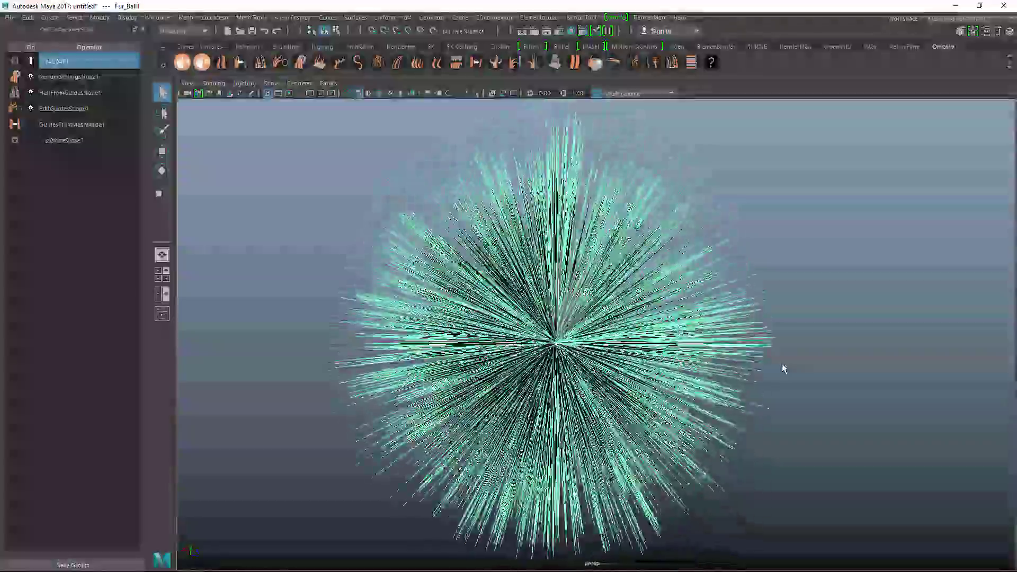
{"action": "scroll", "coordinate": [783, 369], "scroll_direction": "down", "scroll_amount": 2}
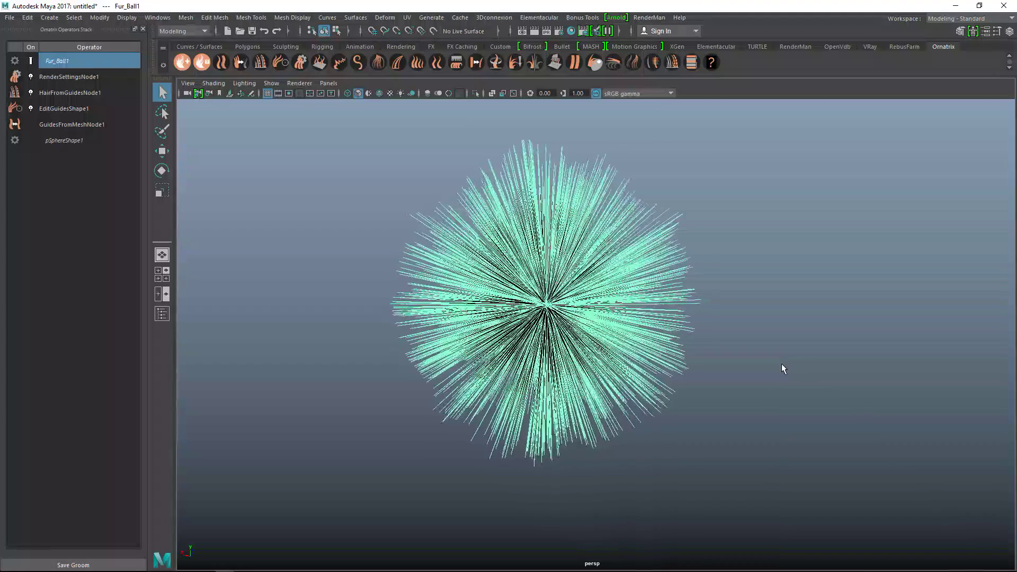
Select the render settings, hair-from-guides, edit-guides and guides-from-mesh operators in turn to see what each one covers in the groom
{"action": "left_click", "coordinate": [62, 80]}
{"action": "left_click", "coordinate": [65, 93]}
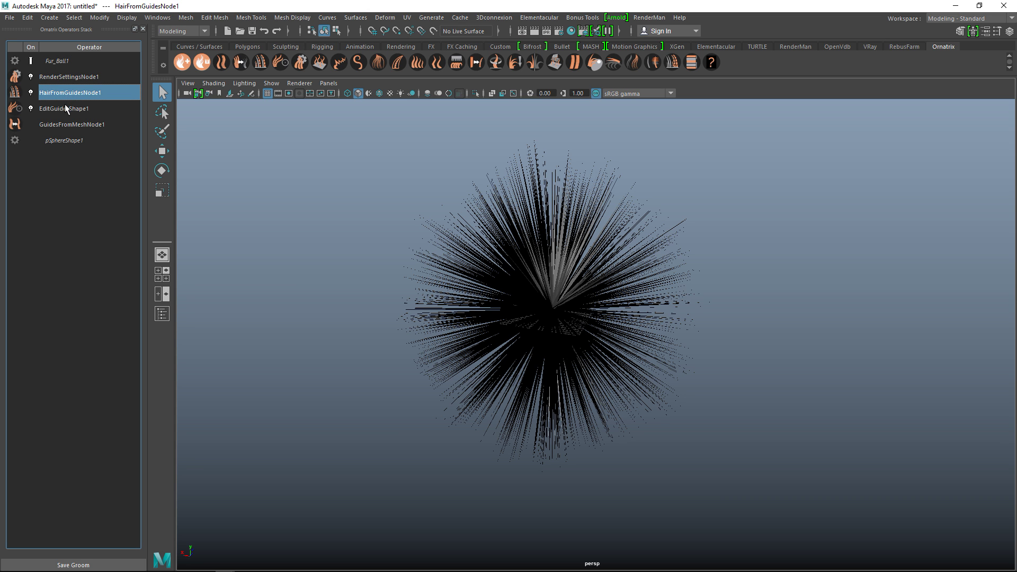
{"action": "left_click", "coordinate": [64, 109]}
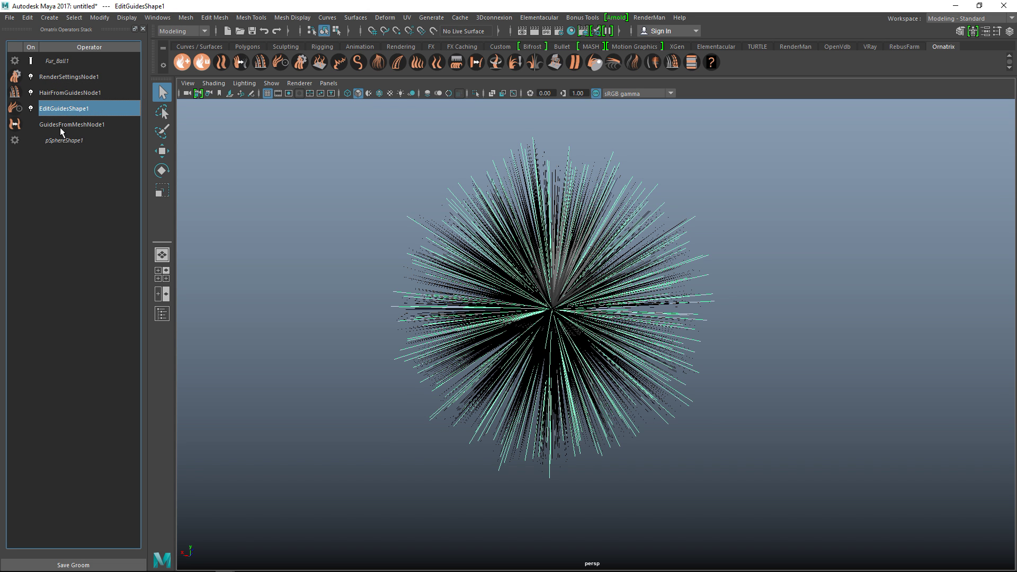
{"action": "left_click", "coordinate": [60, 125]}
{"action": "left_click", "coordinate": [56, 78]}
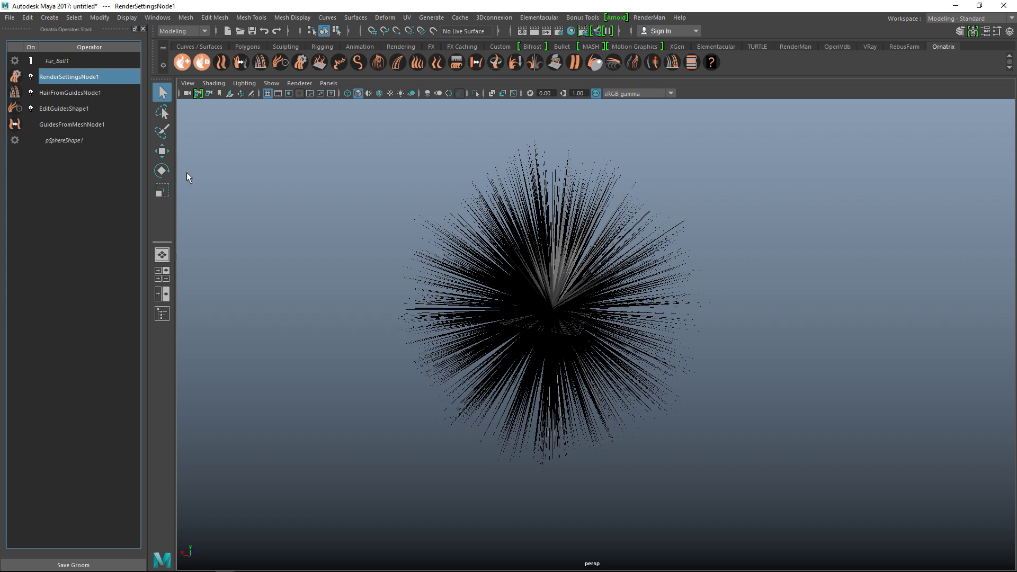
Show the Attribute Editor and look through the attributes of the Fur_Ball1 hair shape, its hair-from-guides node and its shading group
{"action": "key", "text": "ctrl+a"}
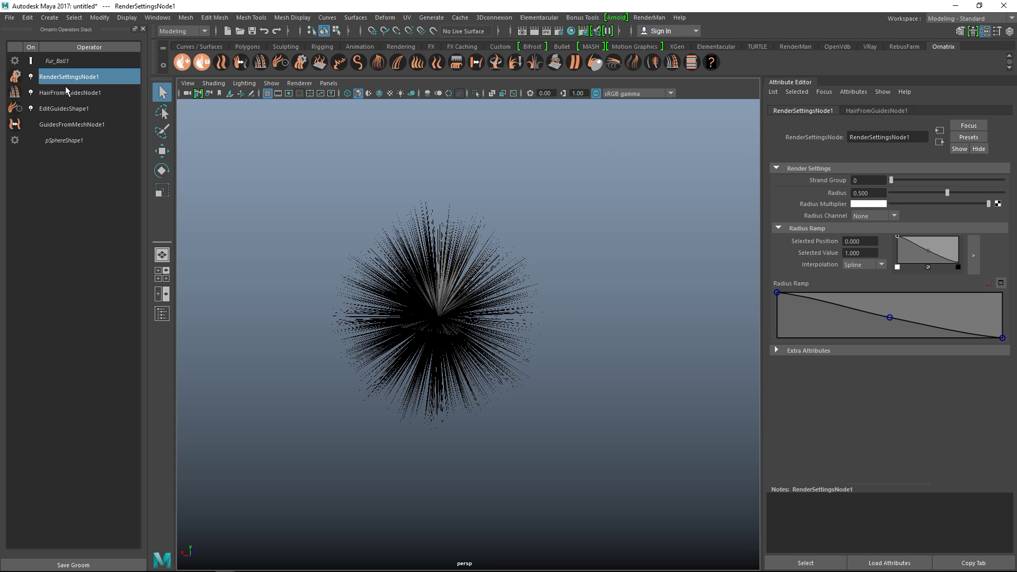
{"action": "left_click", "coordinate": [55, 59]}
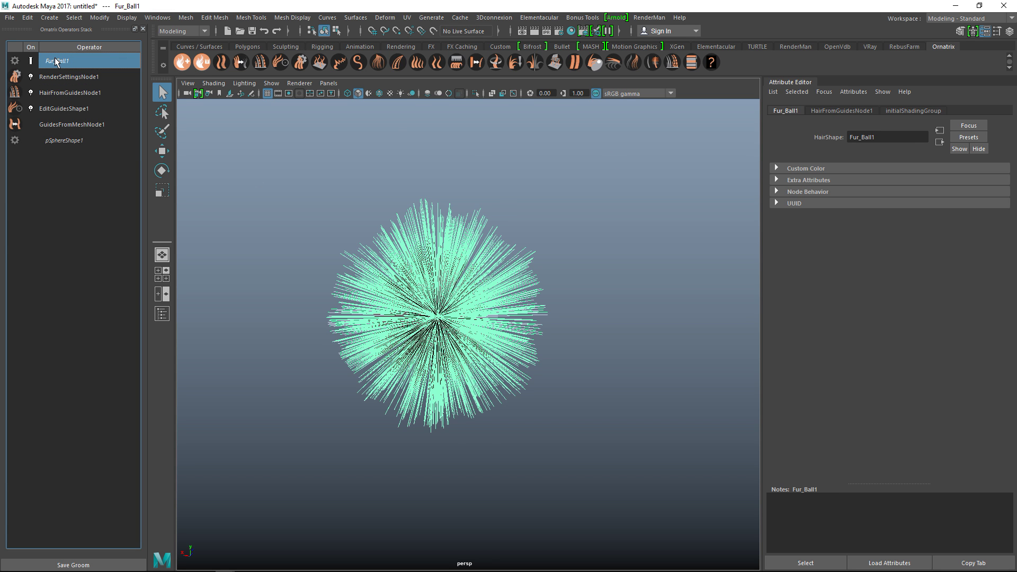
{"action": "left_click", "coordinate": [857, 106]}
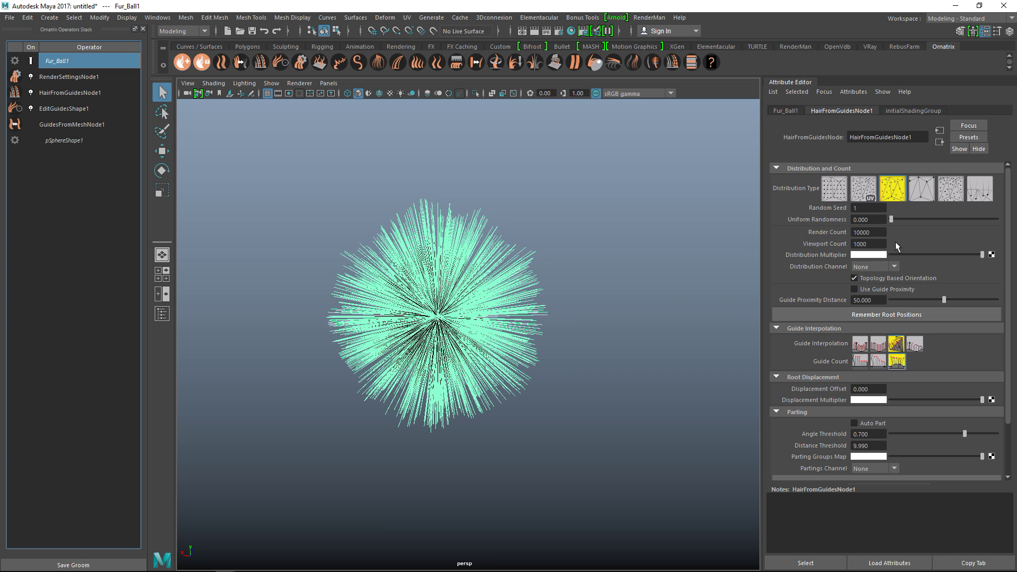
{"action": "left_click", "coordinate": [919, 110]}
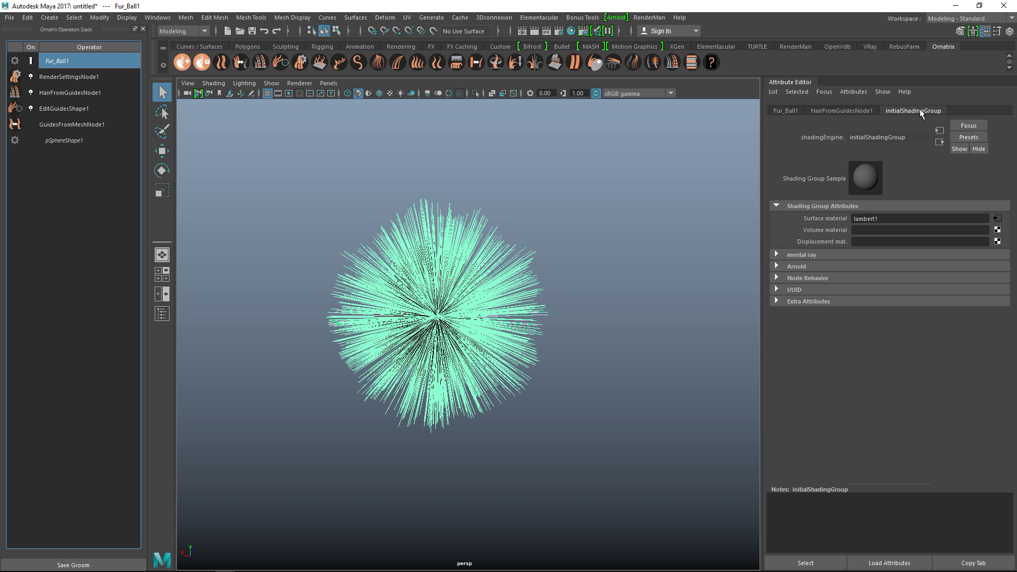
{"action": "left_click", "coordinate": [843, 113]}
{"action": "left_click", "coordinate": [795, 113]}
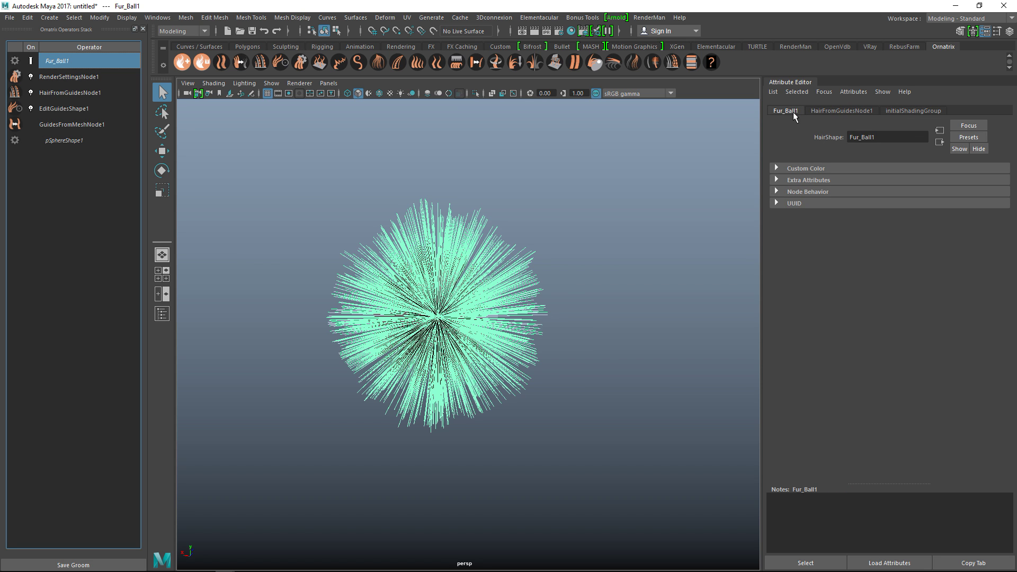
{"action": "left_click", "coordinate": [840, 110]}
Examine the attributes of RenderSettingsNode1, HairFromGuidesNode1, EditGuidesShape1 and GuidesFromMeshNode1 in the operator stack
{"action": "left_click", "coordinate": [80, 79]}
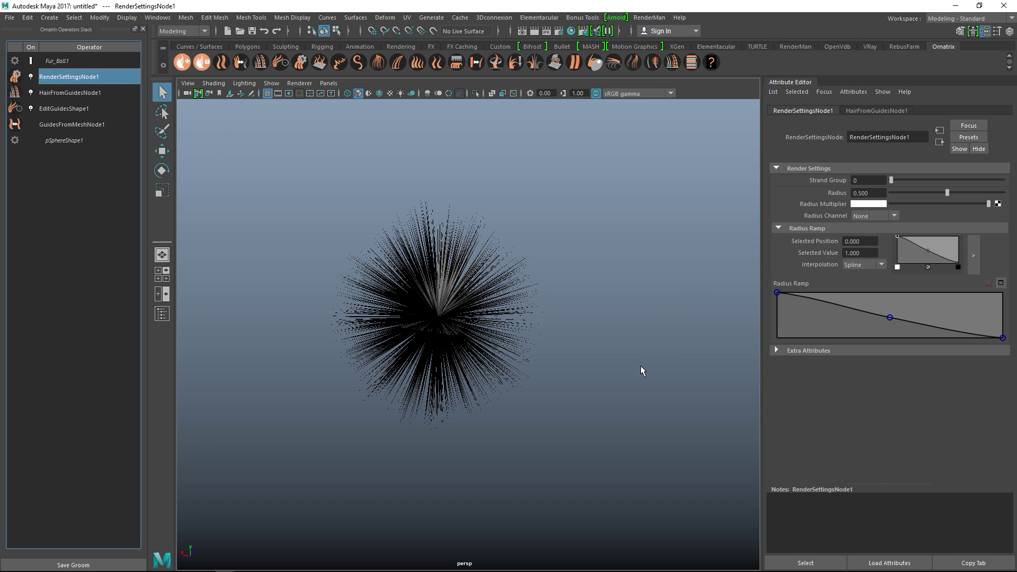
{"action": "left_click", "coordinate": [63, 94]}
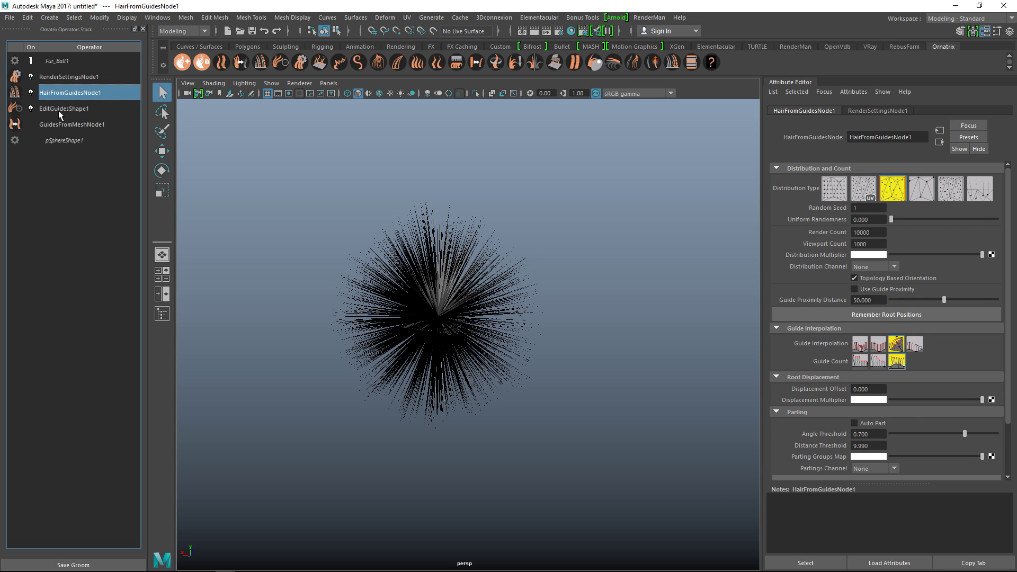
{"action": "left_click", "coordinate": [58, 109]}
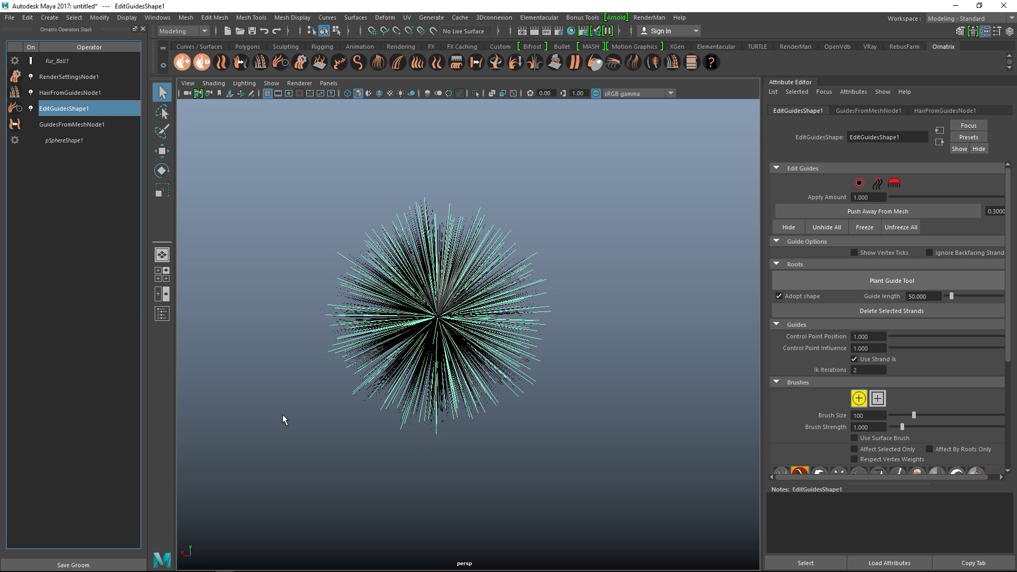
{"action": "left_click", "coordinate": [75, 125]}
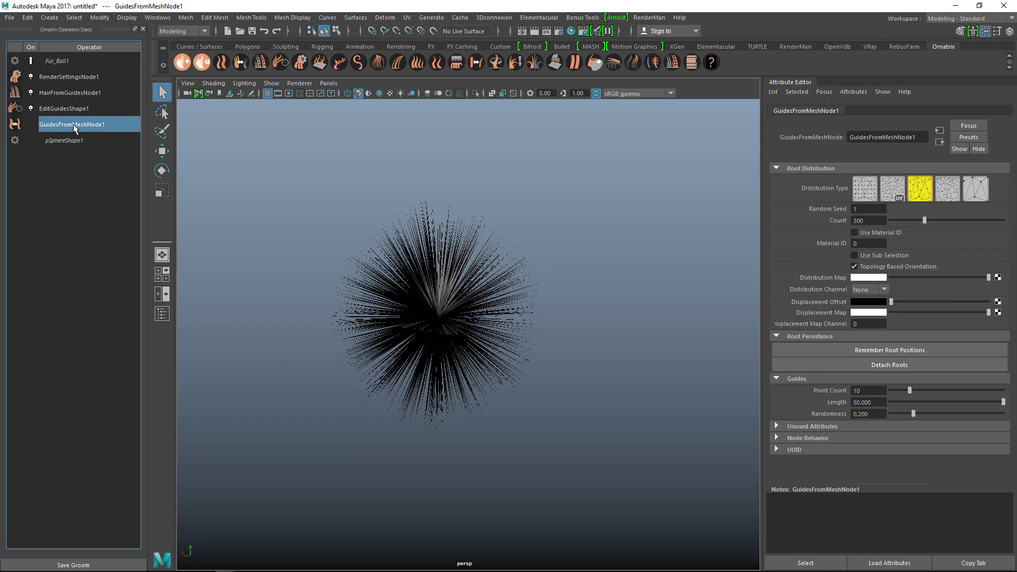
{"action": "left_click", "coordinate": [50, 93]}
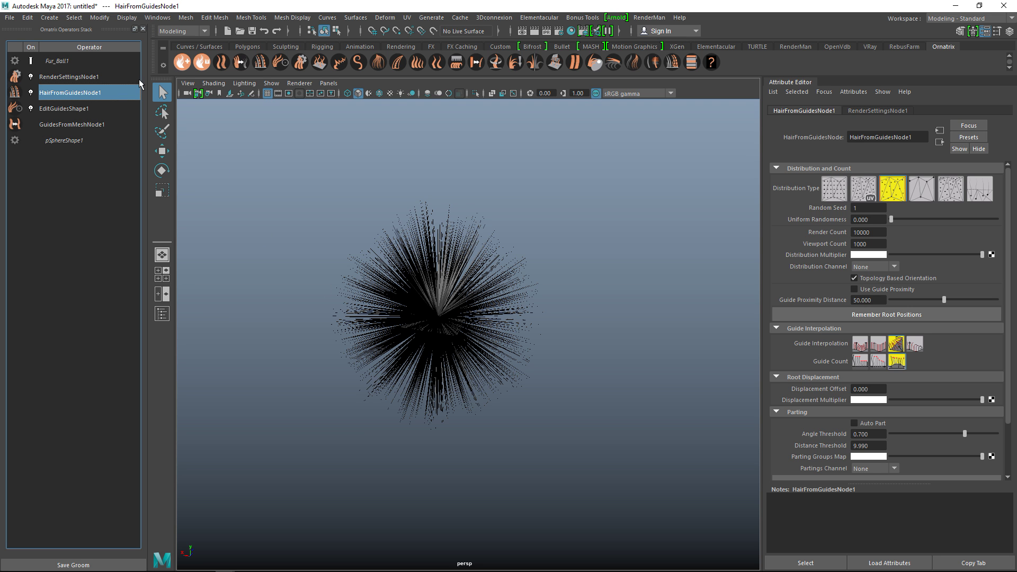
Add a RenderMan PxrEnvDayLight to the fur ball scene
{"action": "scroll", "coordinate": [510, 357], "scroll_direction": "down", "scroll_amount": 2}
{"action": "scroll", "coordinate": [512, 360], "scroll_direction": "up", "scroll_amount": 2}
{"action": "scroll", "coordinate": [499, 344], "scroll_direction": "up", "scroll_amount": 4}
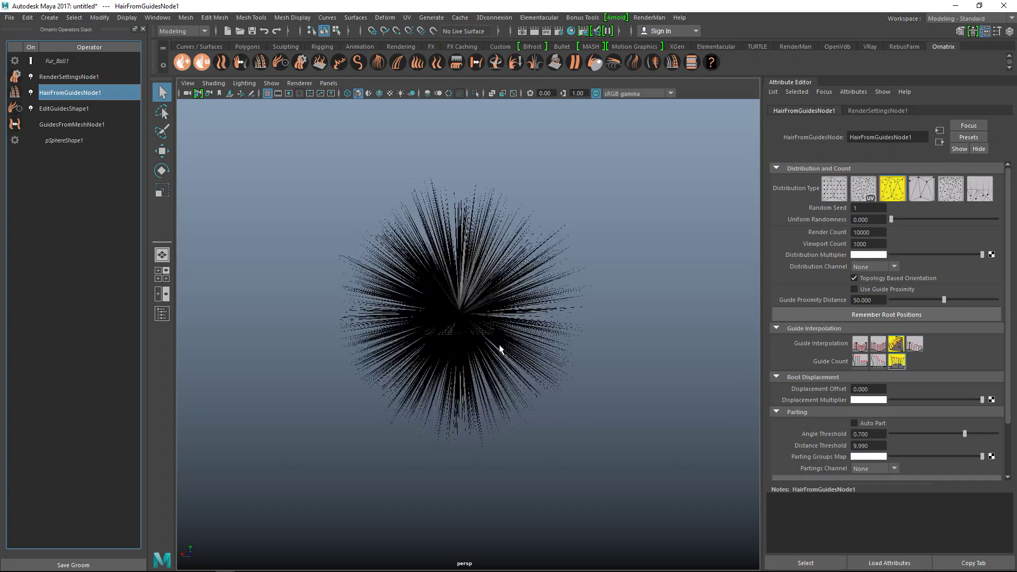
{"action": "scroll", "coordinate": [499, 344], "scroll_direction": "up", "scroll_amount": 3}
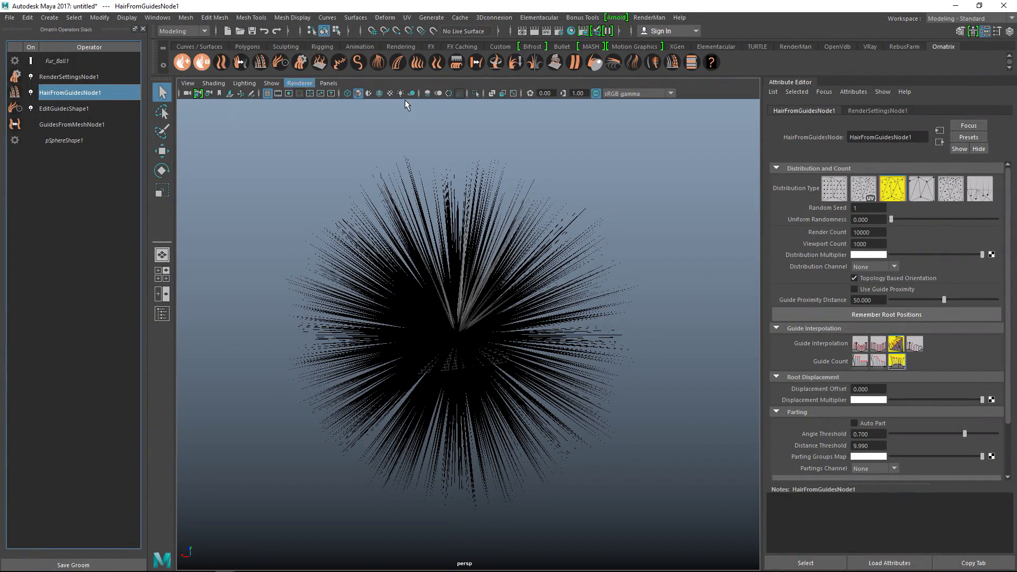
{"action": "left_click", "coordinate": [794, 47]}
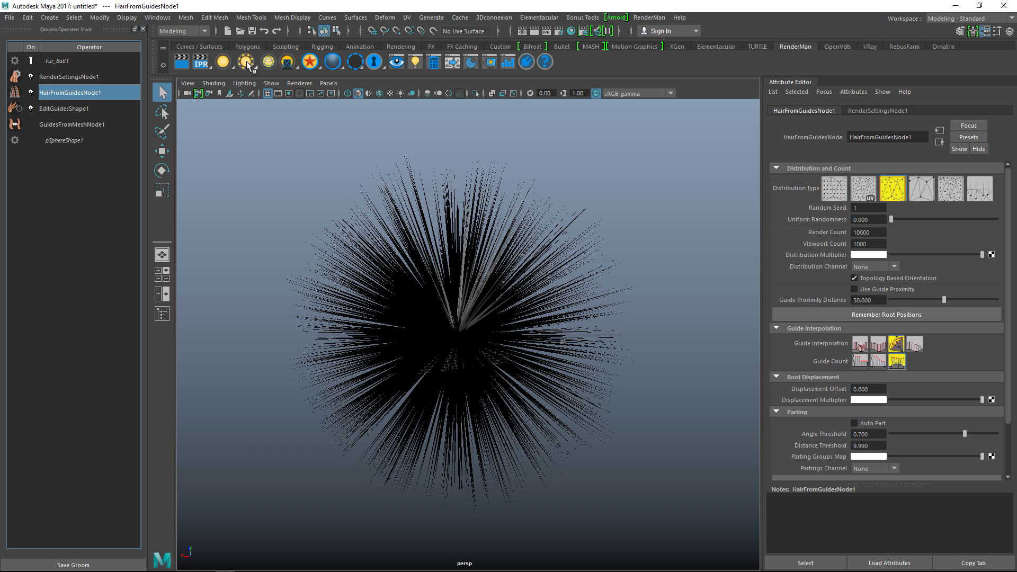
{"action": "right_click", "coordinate": [247, 65]}
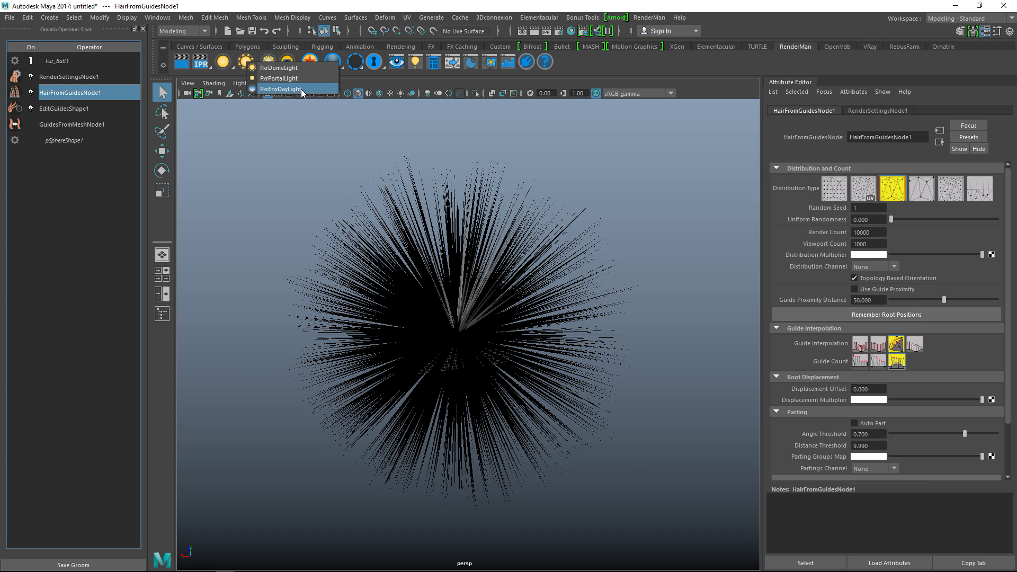
{"action": "left_click", "coordinate": [301, 89]}
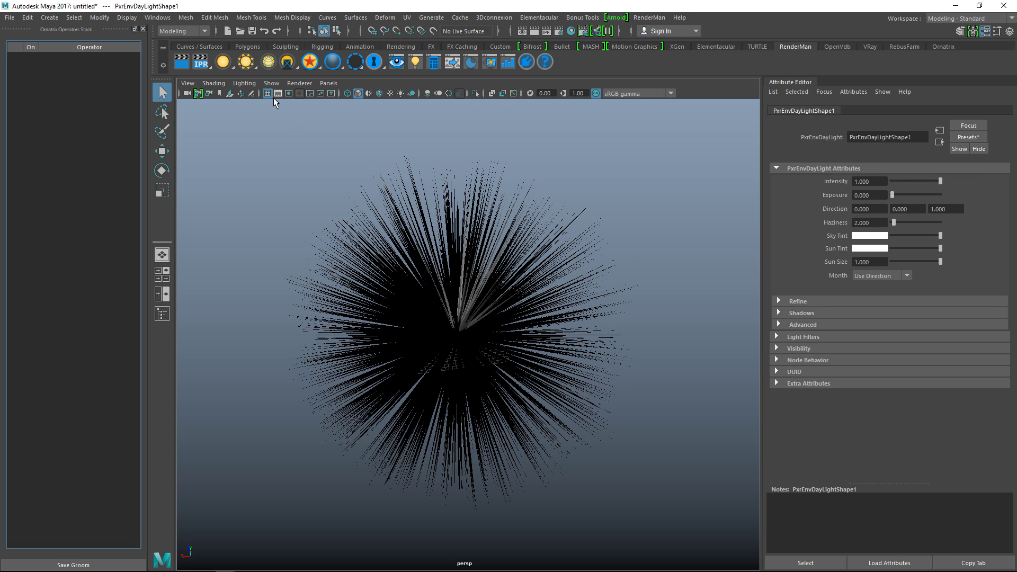
Open the Render Settings and start an IPR render of the fur ball, widening the render window to show the image
{"action": "left_click", "coordinate": [559, 31]}
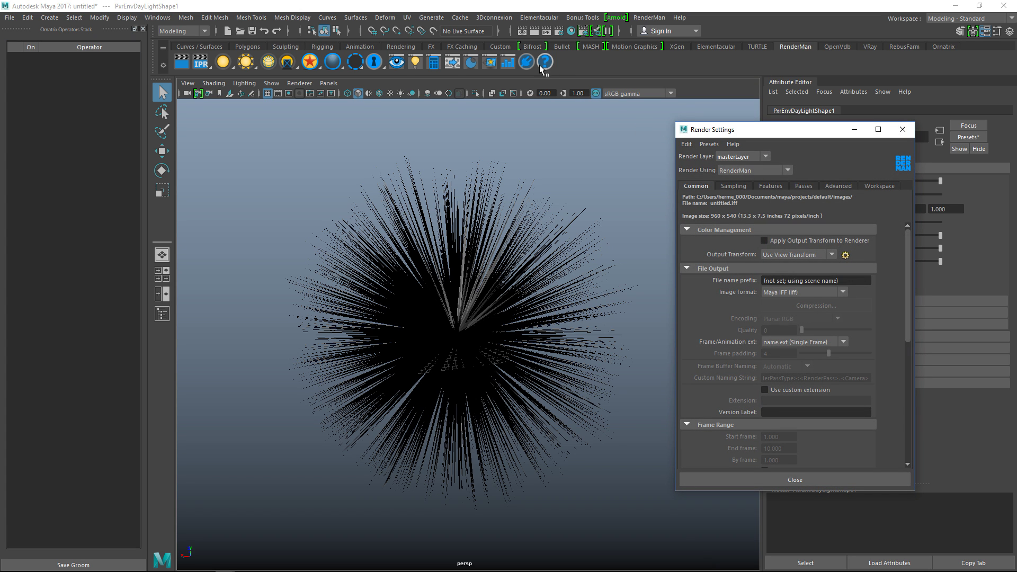
{"action": "left_click", "coordinate": [547, 30]}
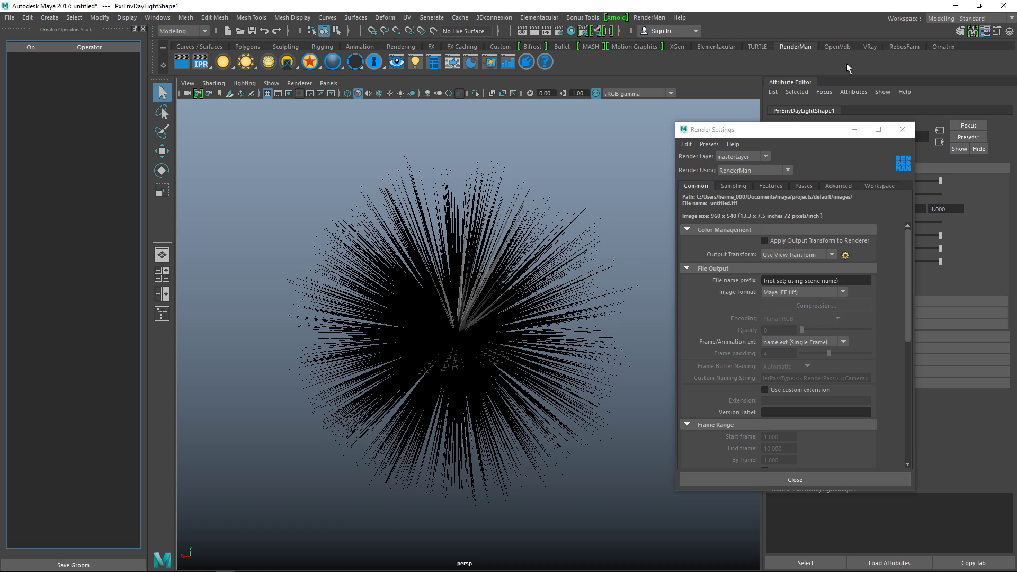
{"action": "left_click_drag", "start_coordinate": [257, 295], "coordinate": [301, 157]}
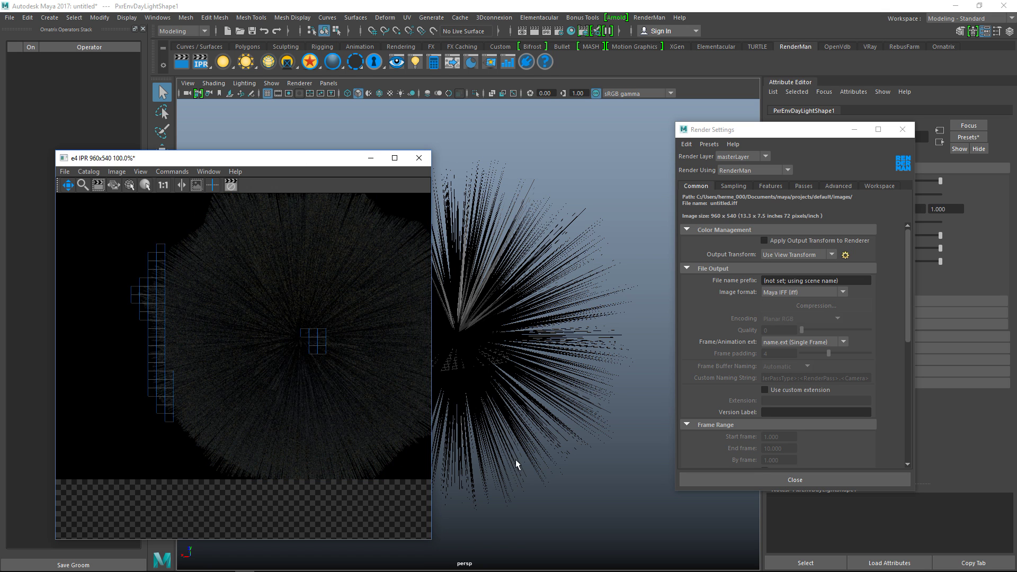
{"action": "left_click_drag", "start_coordinate": [434, 315], "coordinate": [612, 314]}
{"action": "mouse_move", "coordinate": [454, 150]}
{"action": "left_mouse_down"}
{"action": "mouse_move", "coordinate": [464, 117]}
{"action": "mouse_move", "coordinate": [466, 153]}
{"action": "left_mouse_up"}
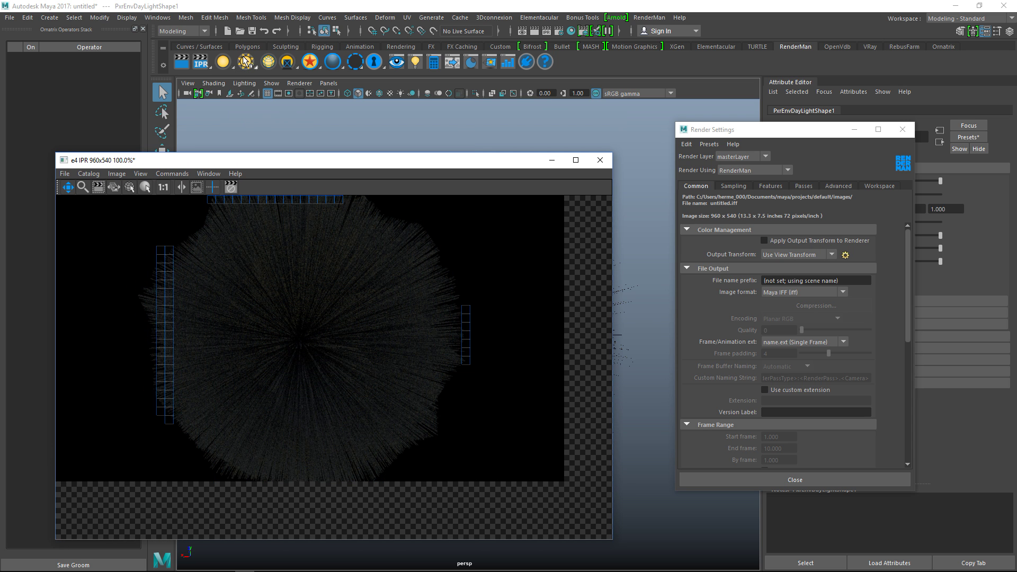
Add a RenderMan PxrDomeLight to the scene while the IPR render is running
{"action": "right_click", "coordinate": [245, 61]}
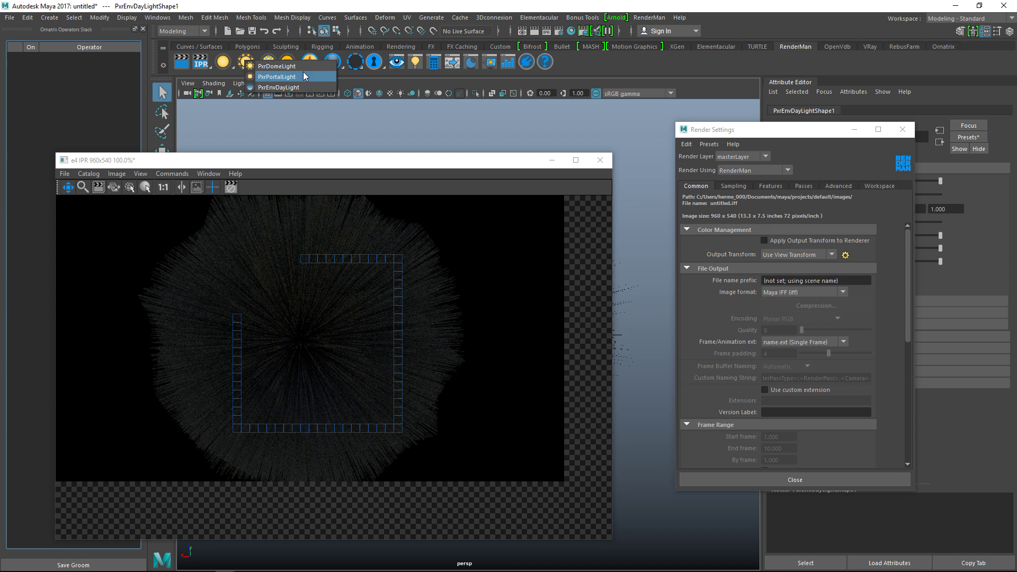
{"action": "left_click", "coordinate": [276, 65]}
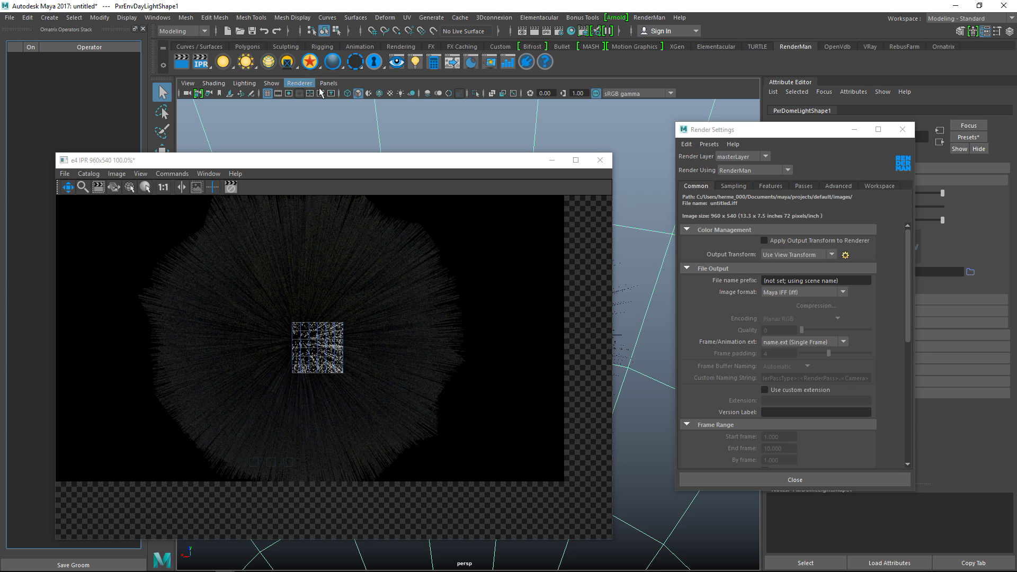